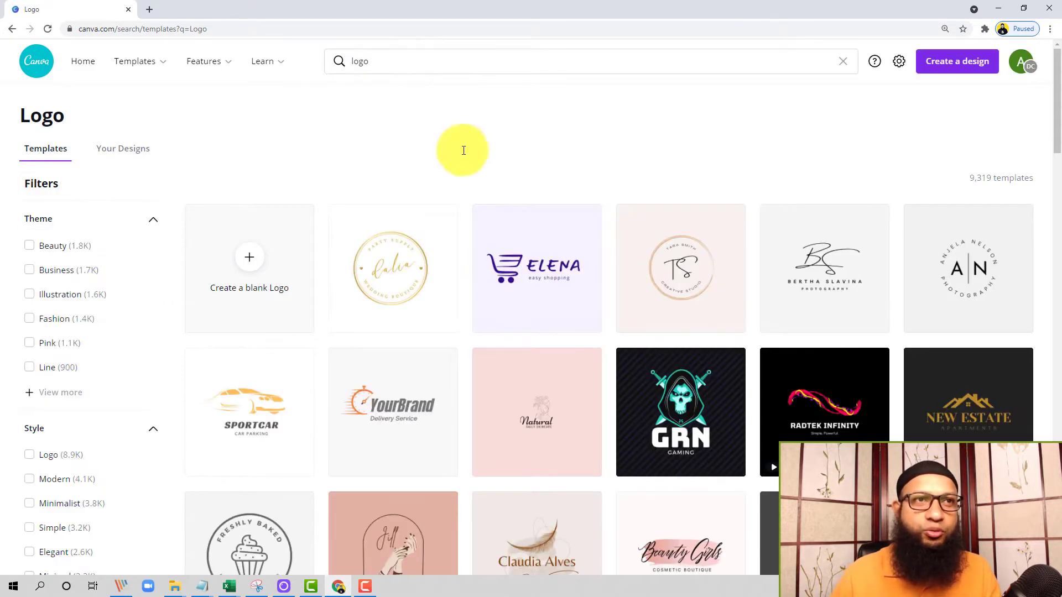
Step: Browse the gallery of logo templates to examine the available designs
scroll(630, 335, down, 3)
scroll(552, 312, down, 3)
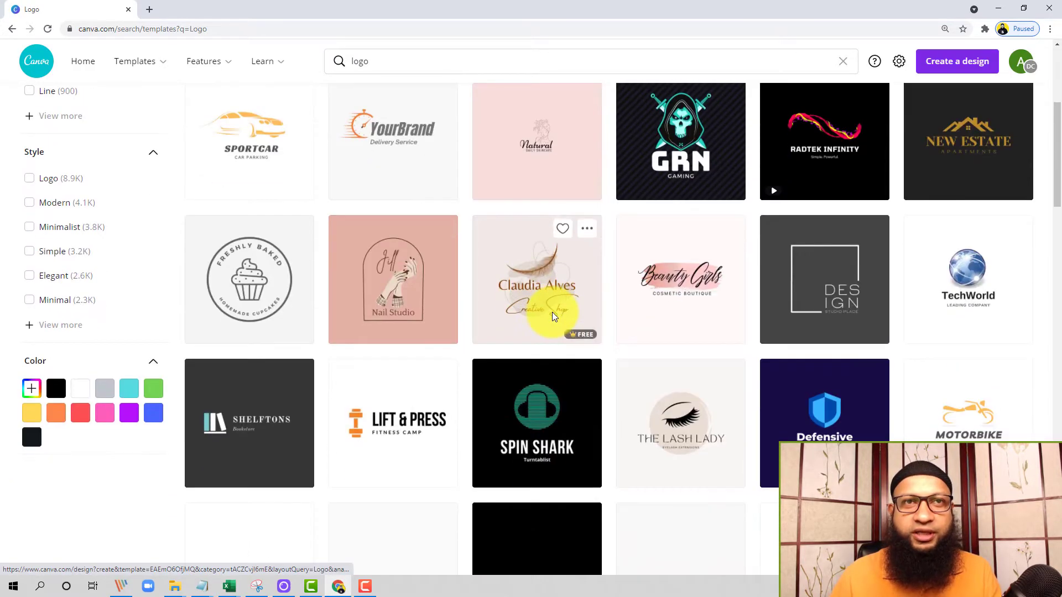
scroll(518, 355, down, 6)
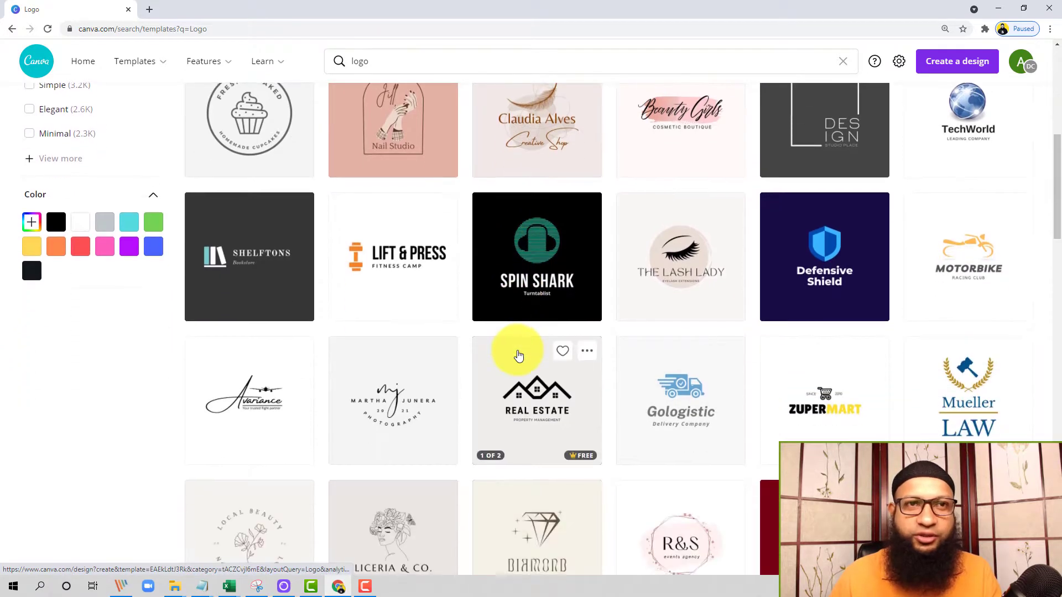
scroll(519, 356, down, 2)
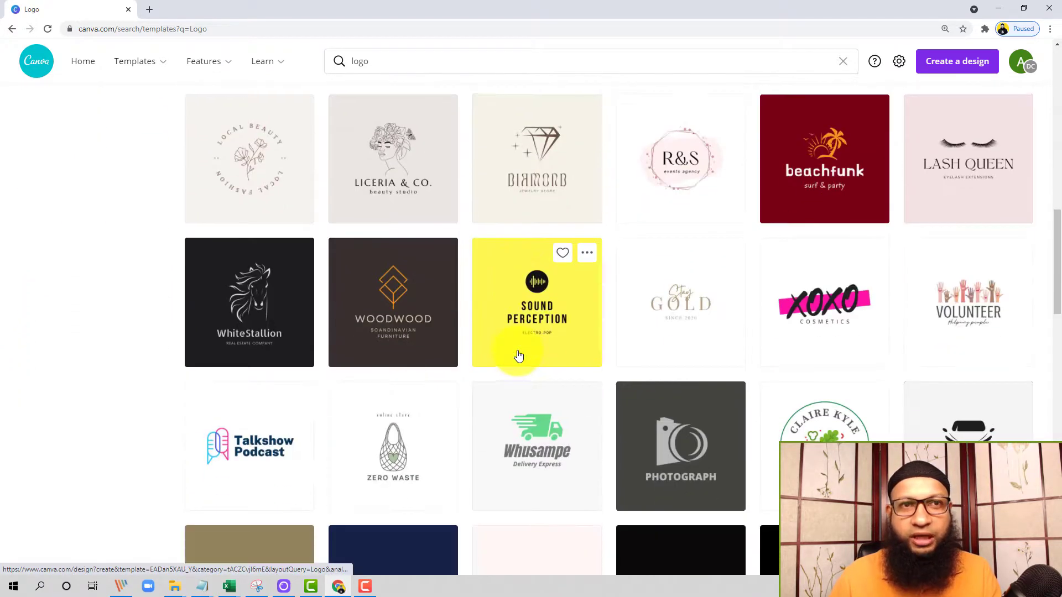
scroll(469, 304, down, 1)
scroll(468, 304, up, 13)
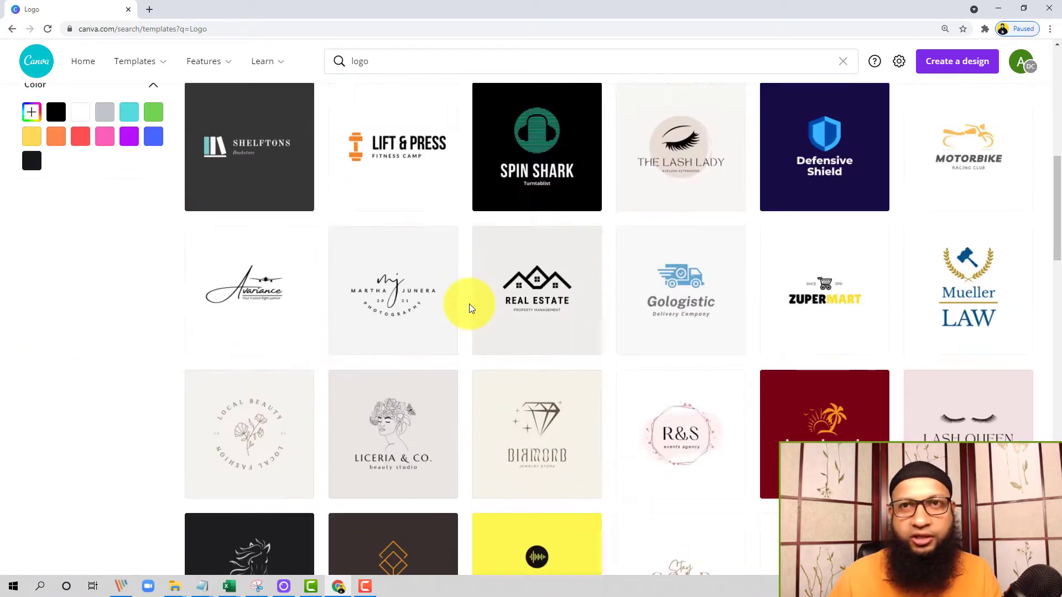
scroll(659, 329, down, 20)
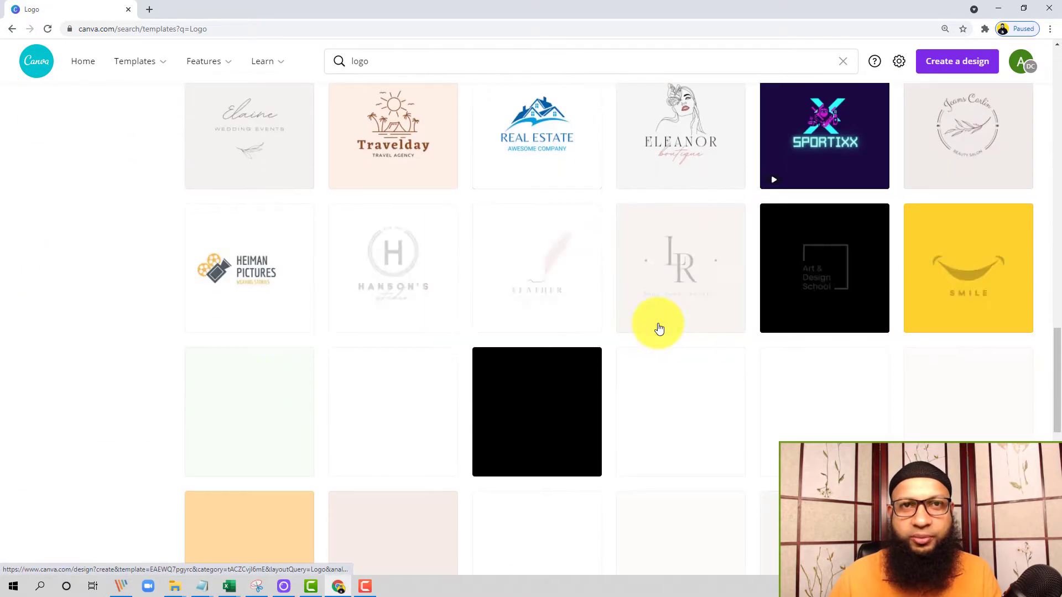
scroll(659, 329, up, 20)
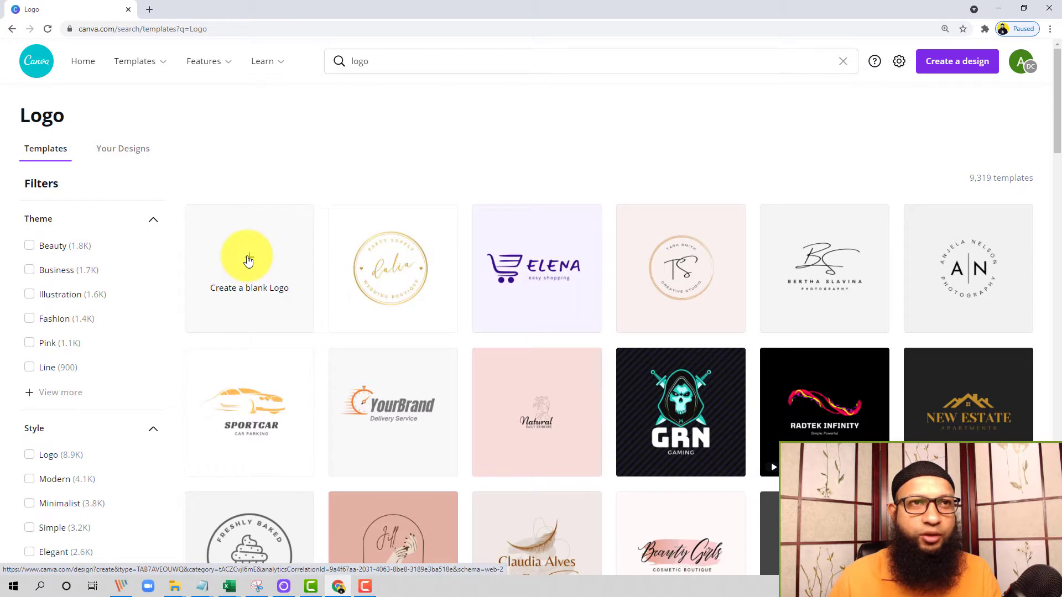
Step: Create a blank 500 × 500 px design of the Logo type by searching the design types for "Logo"
click(248, 259)
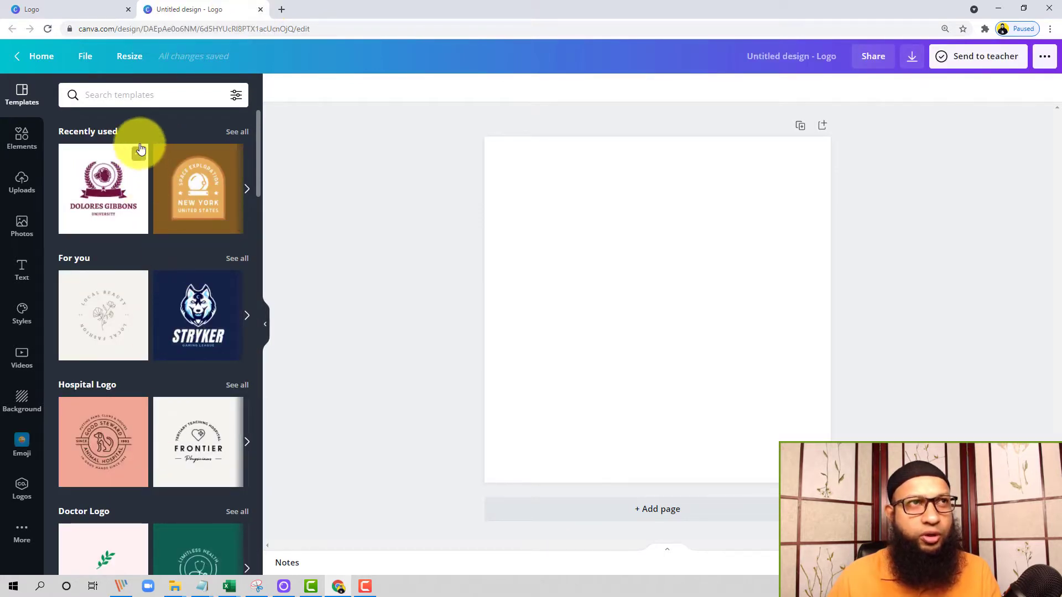
click(259, 9)
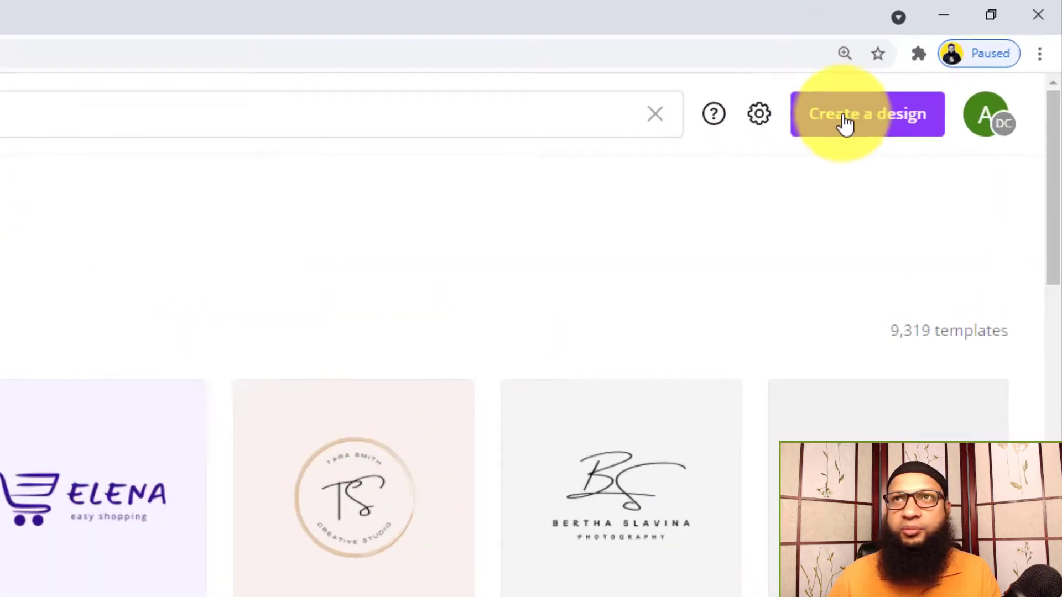
click(942, 62)
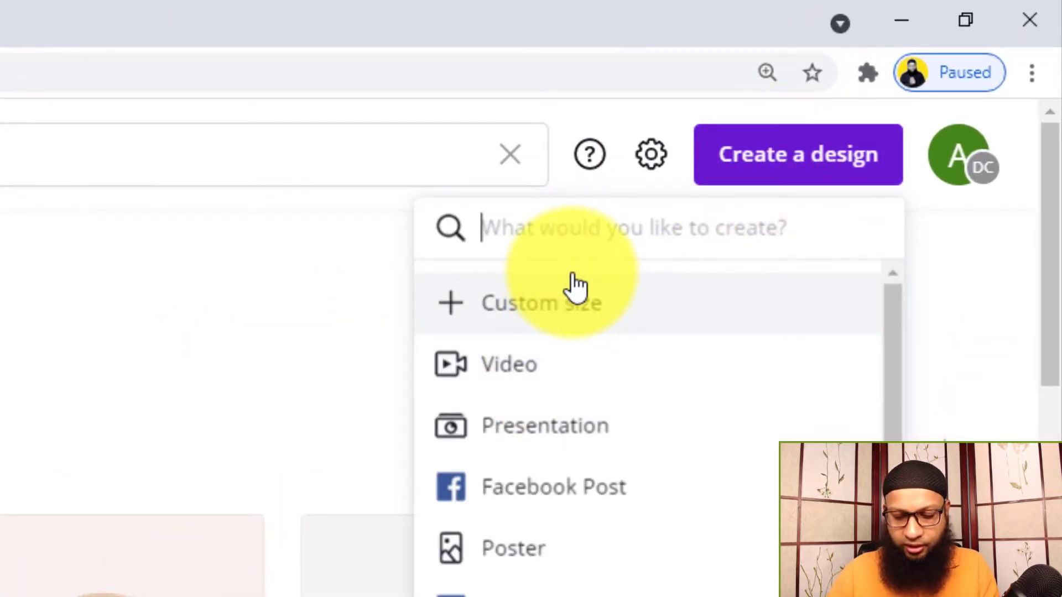
text(Logo)
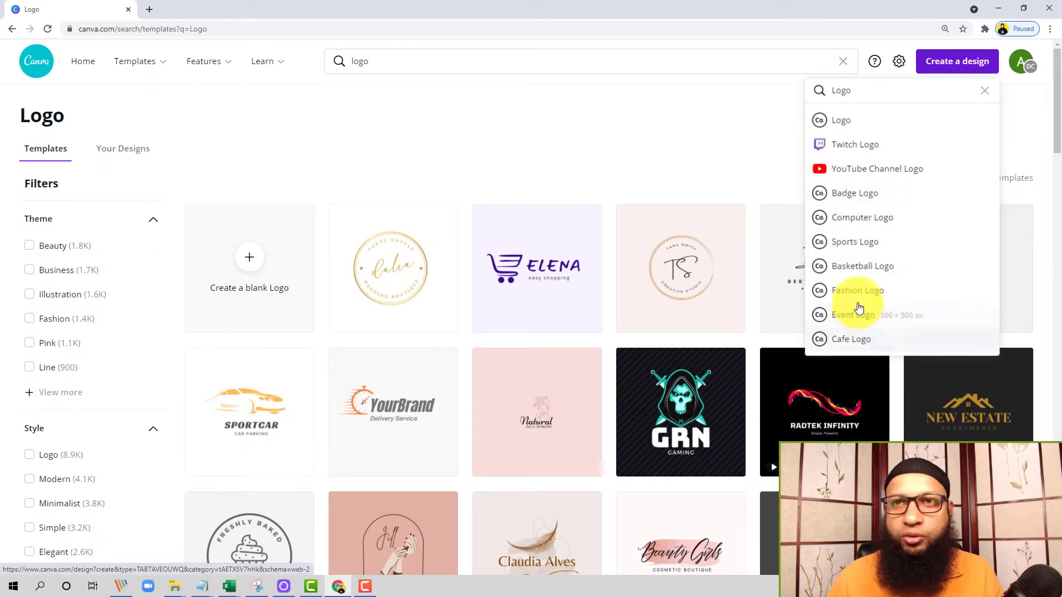
scroll(857, 304, down, 4)
scroll(858, 310, up, 2)
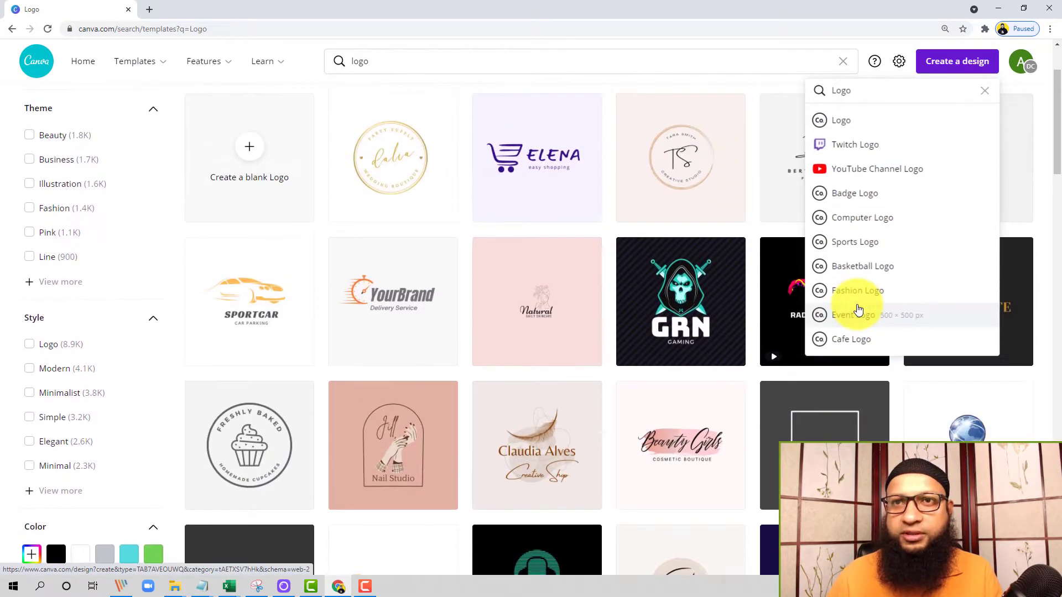
click(849, 122)
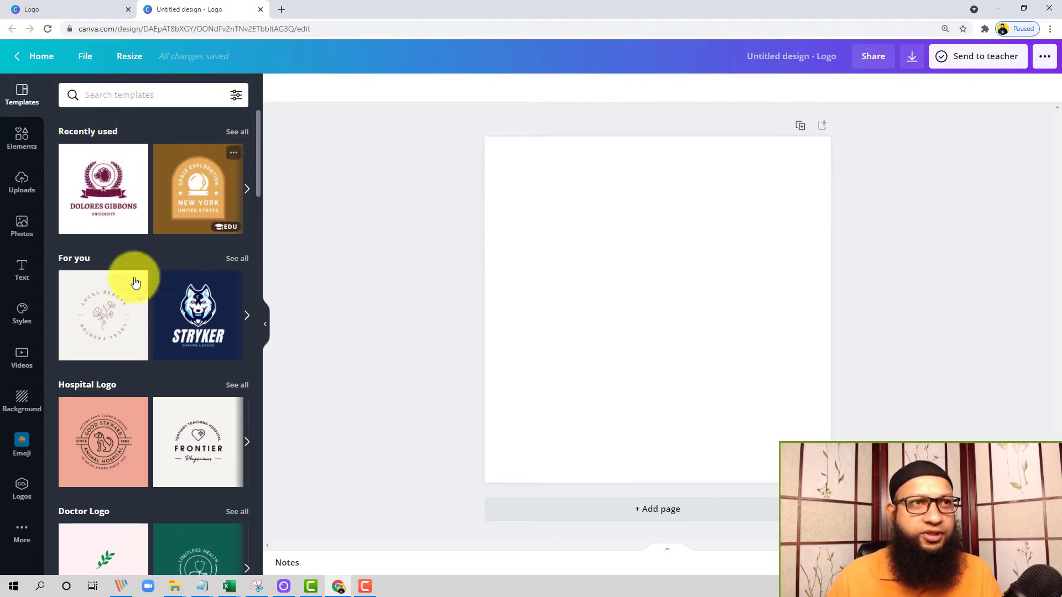
Step: Search the logo templates for "Education"
scroll(154, 318, down, 3)
scroll(155, 327, down, 15)
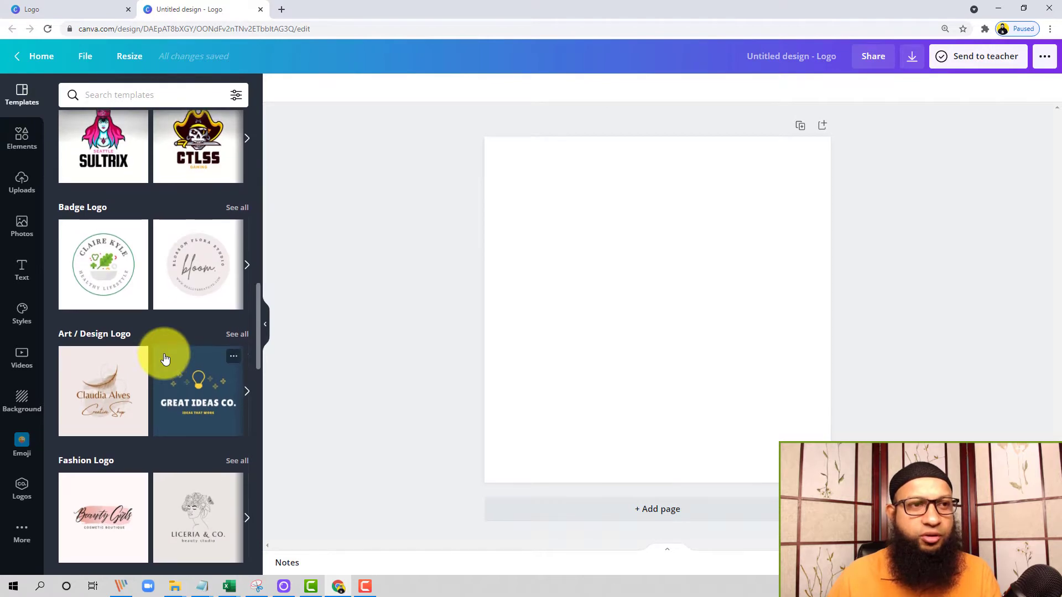
scroll(162, 355, up, 20)
click(146, 99)
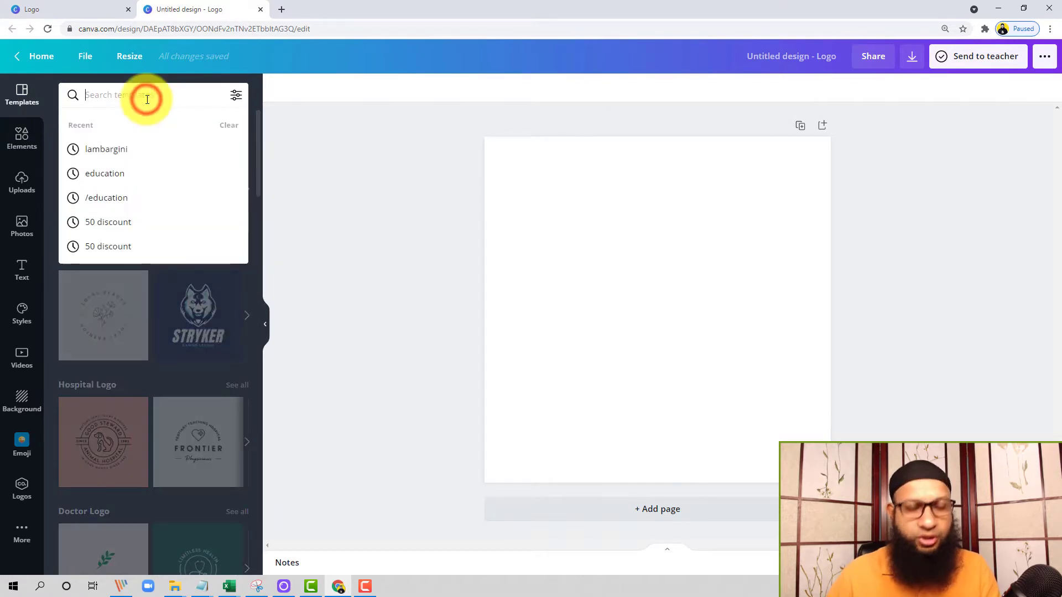
text(Educa)
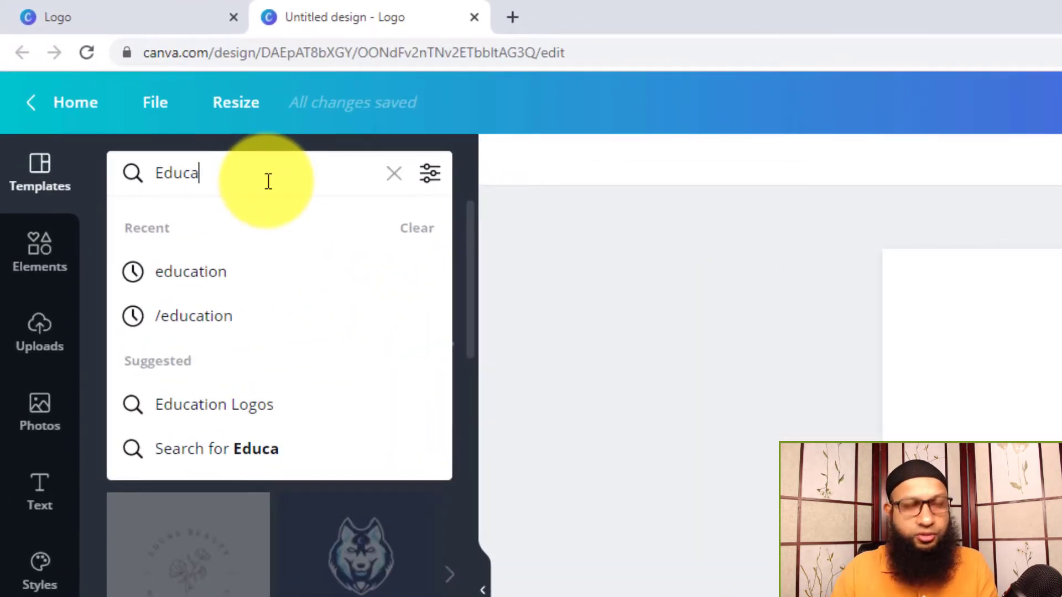
text(tion)
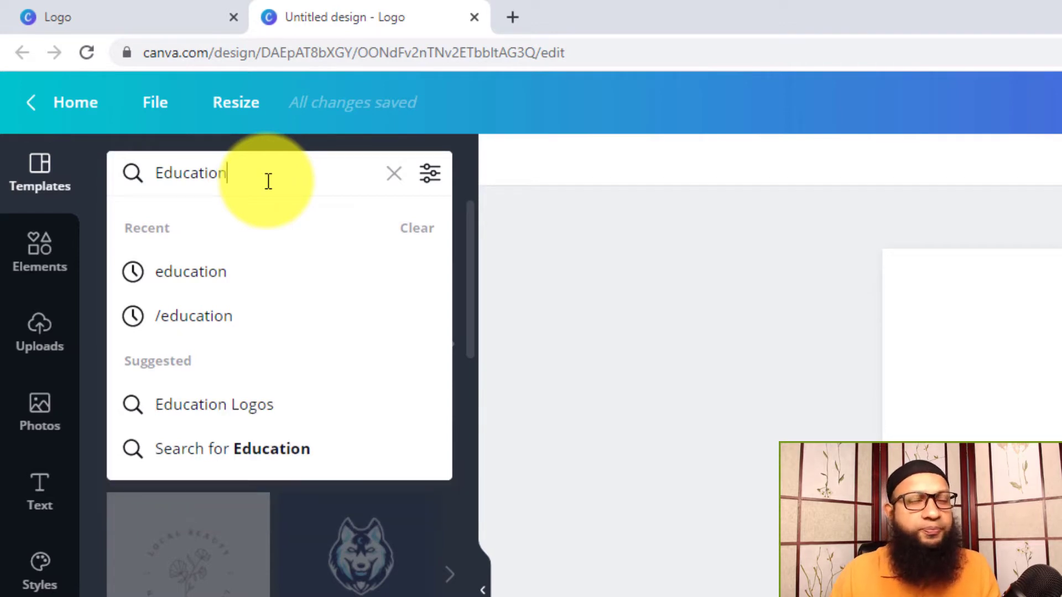
key(Return)
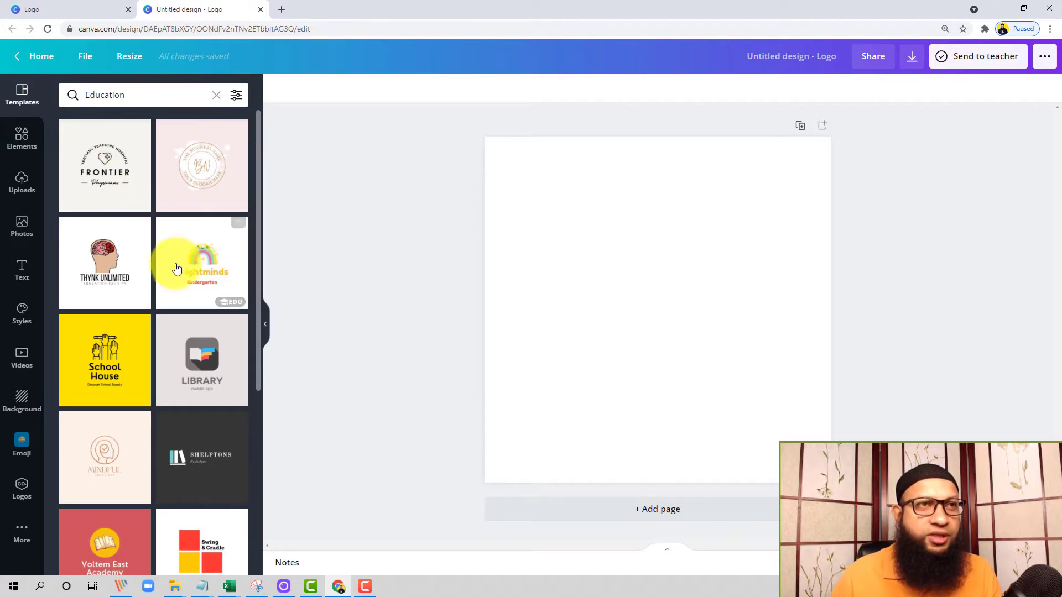
Step: Apply the dark blue Smart Owl education template to the blank page
scroll(180, 277, down, 7)
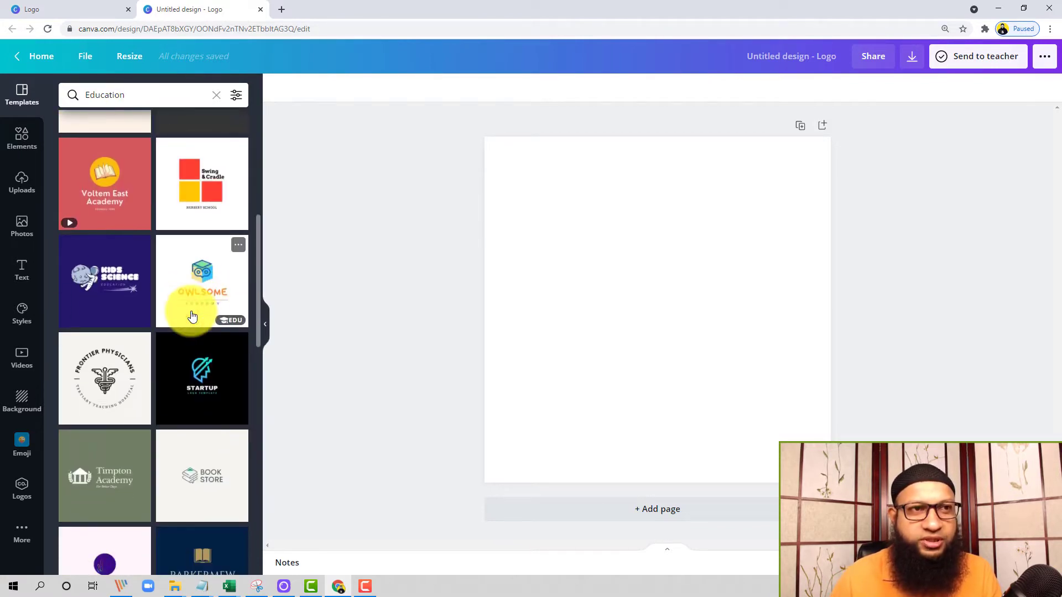
scroll(193, 310, down, 9)
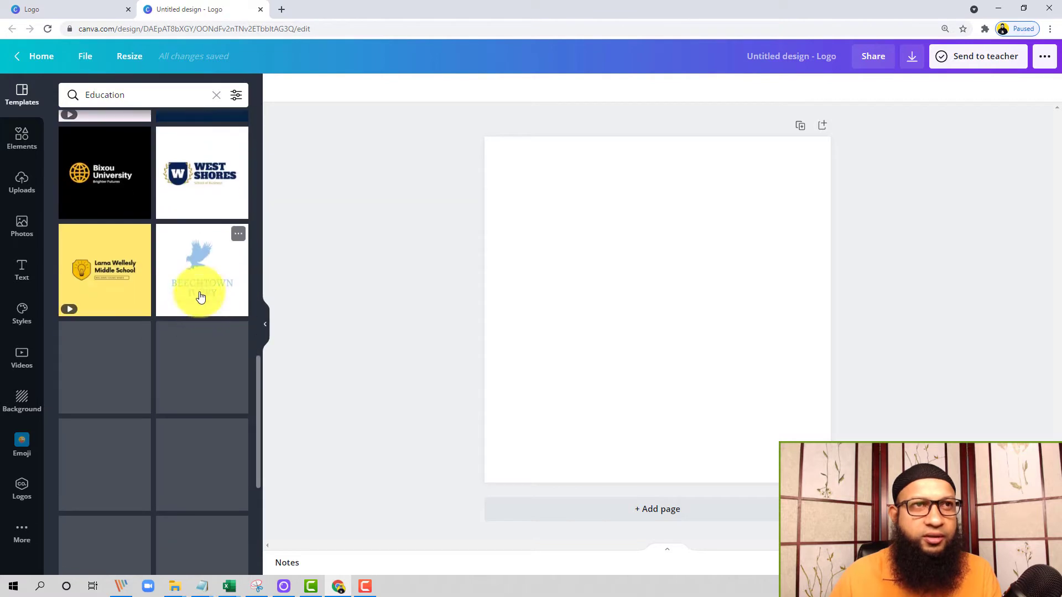
scroll(193, 301, down, 1)
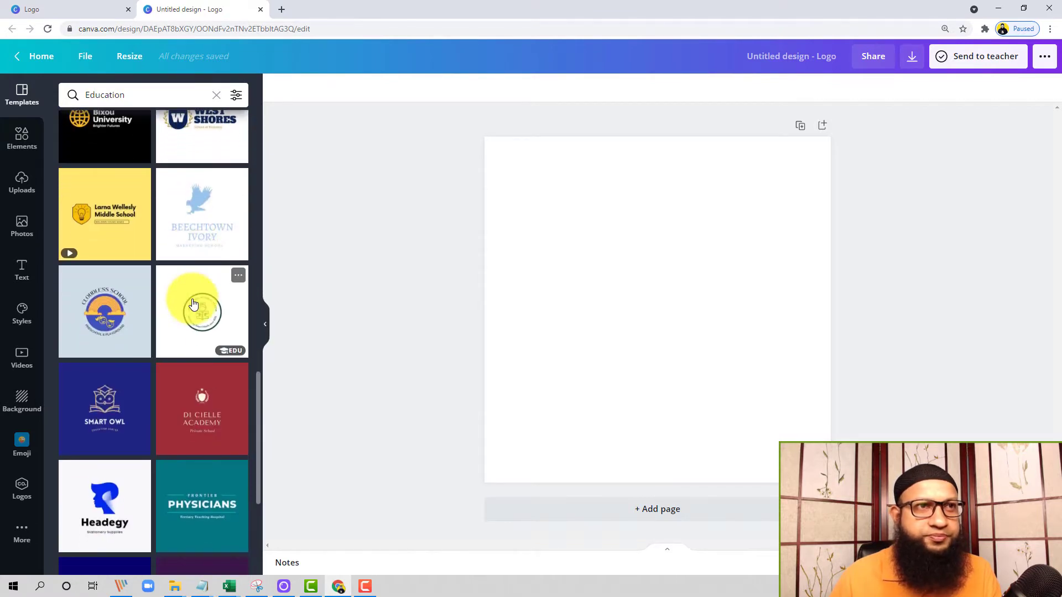
scroll(193, 304, down, 2)
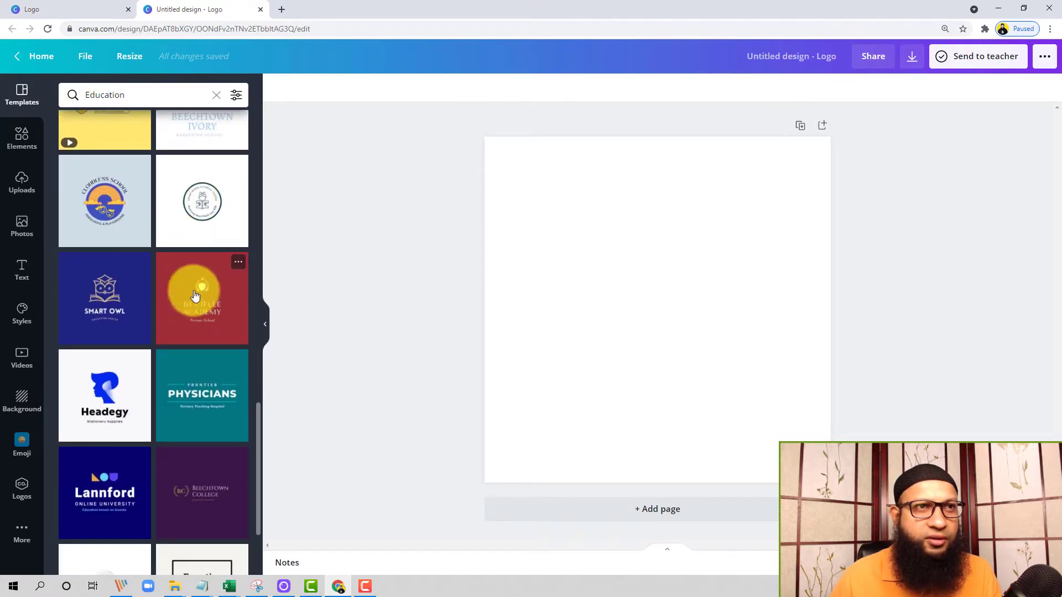
click(111, 298)
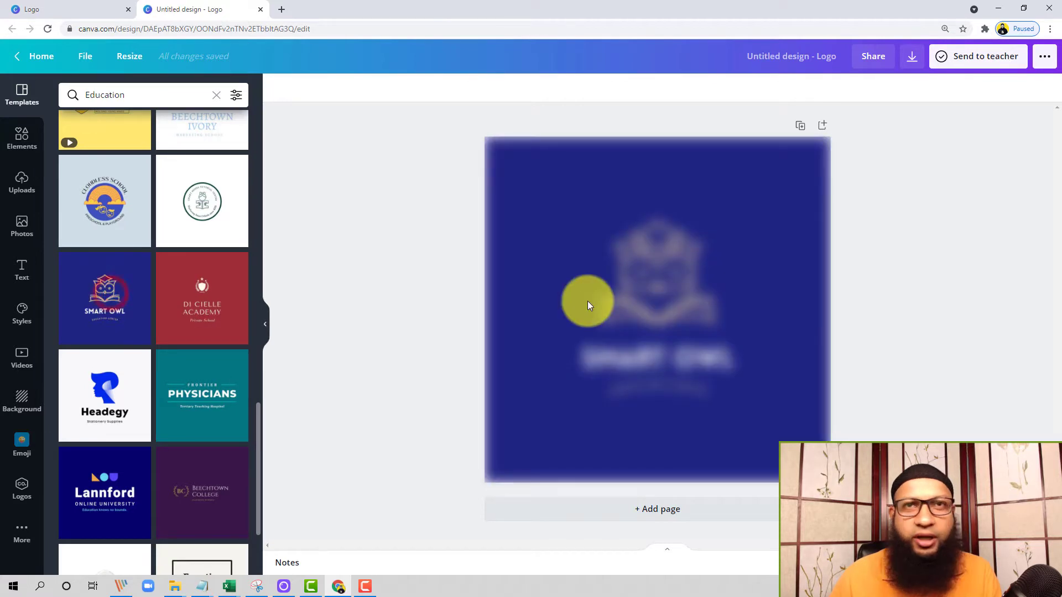
Step: Delete the owl graphic, the texts and the blue background of the Smart Owl template from the page
double_click(665, 272)
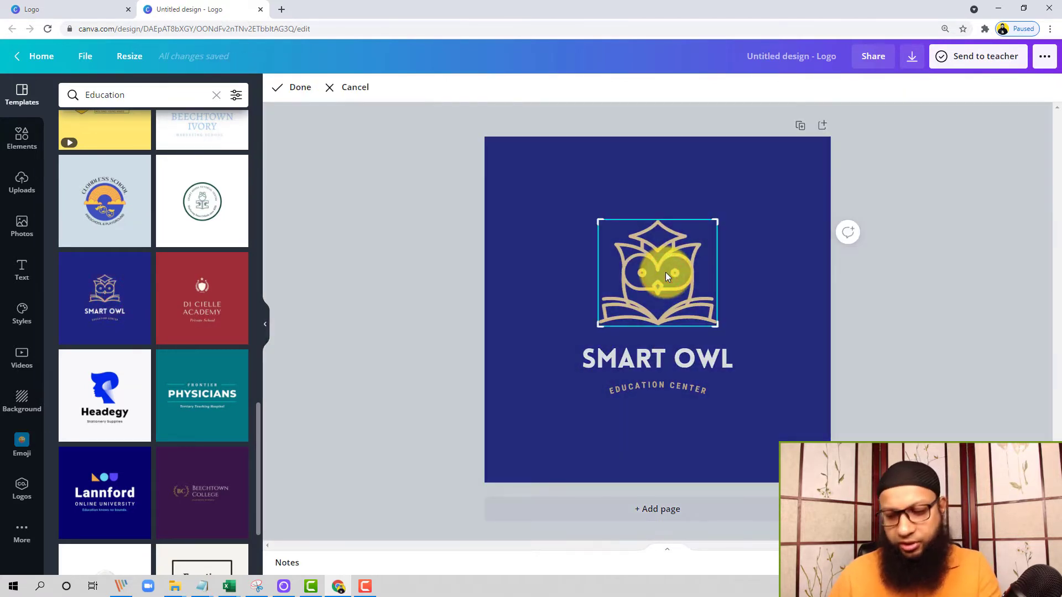
key(Delete)
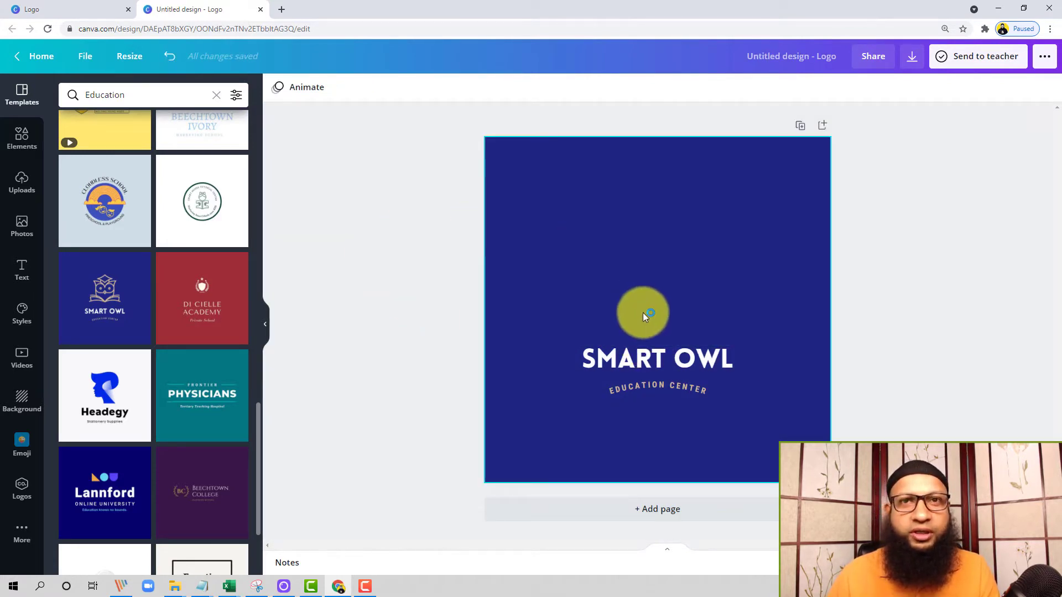
double_click(639, 347)
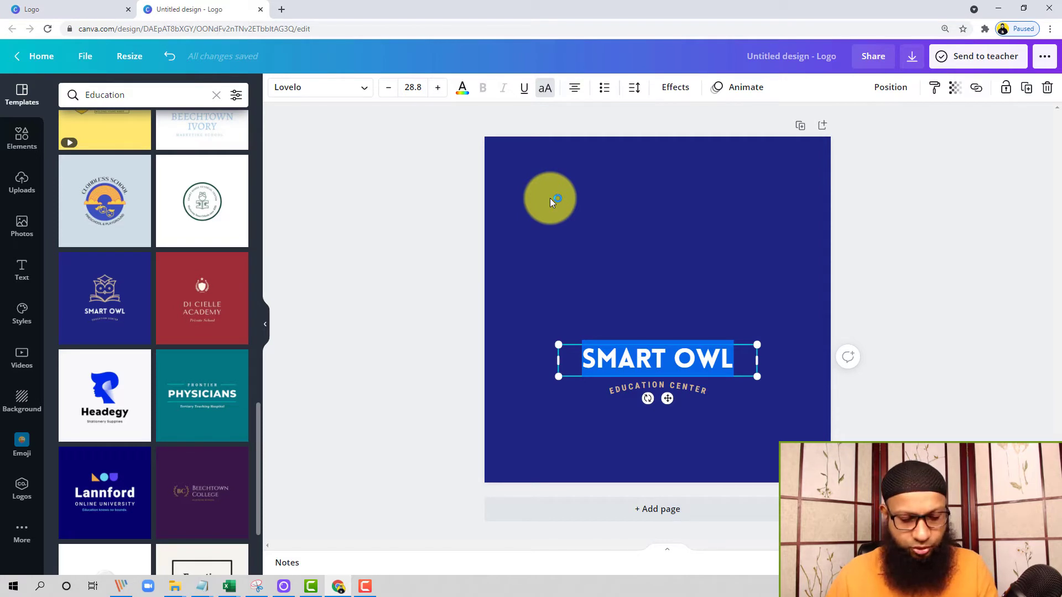
click(593, 197)
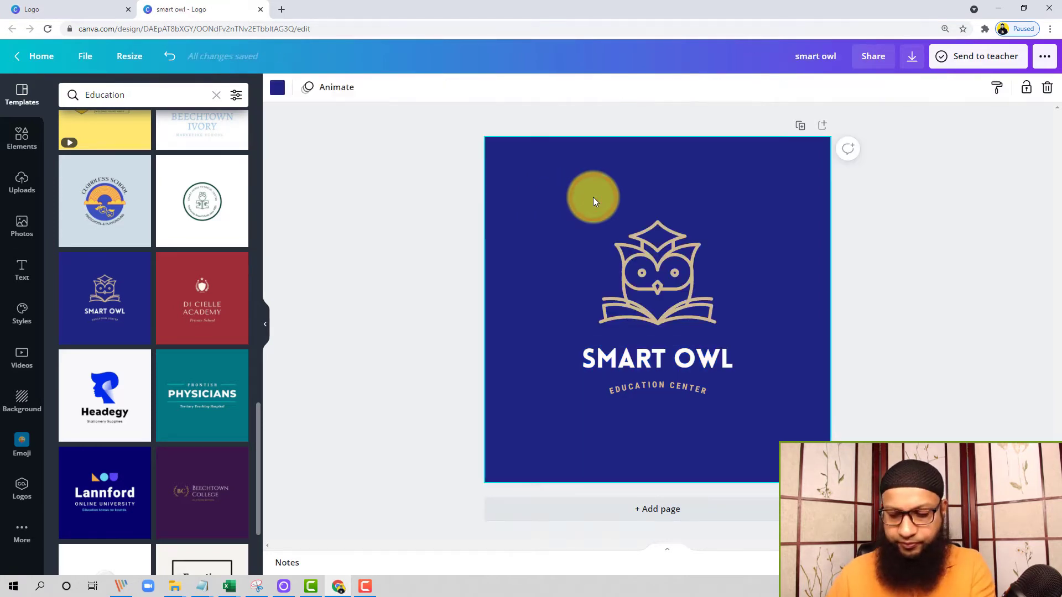
key(Delete)
click(639, 270)
key(Delete)
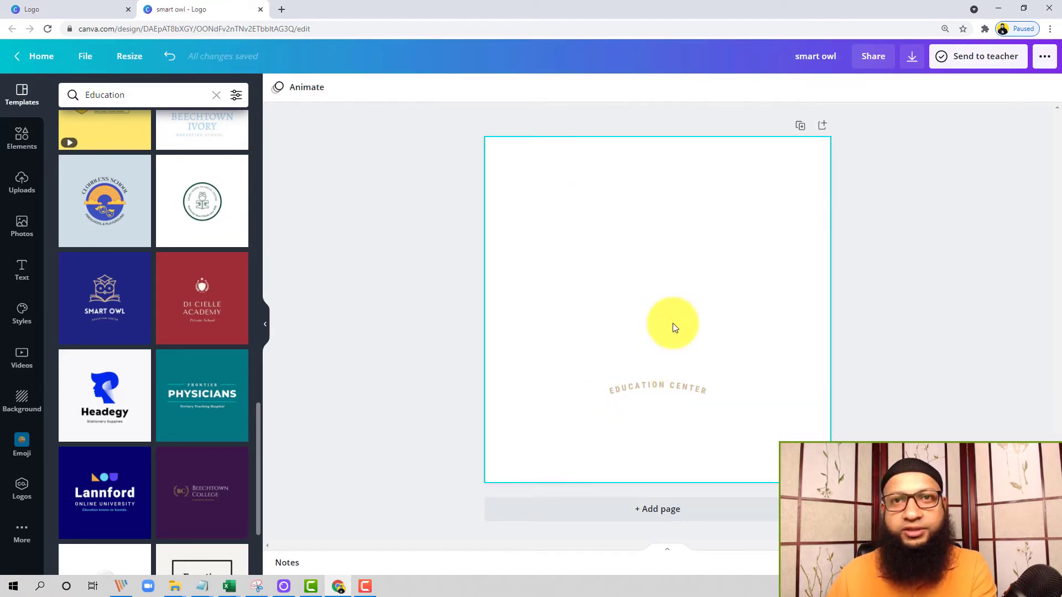
drag(671, 321, 636, 506)
key(Delete)
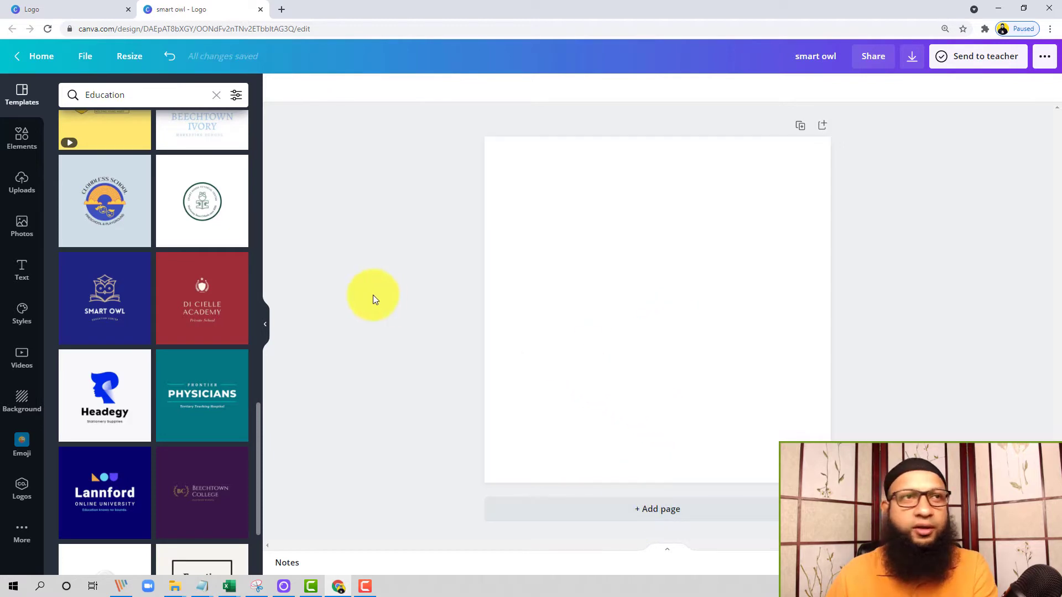
Step: Apply the purple Beechtown College template and change the initials inside the laurel wreath to "AD"
scroll(216, 313, down, 3)
click(212, 326)
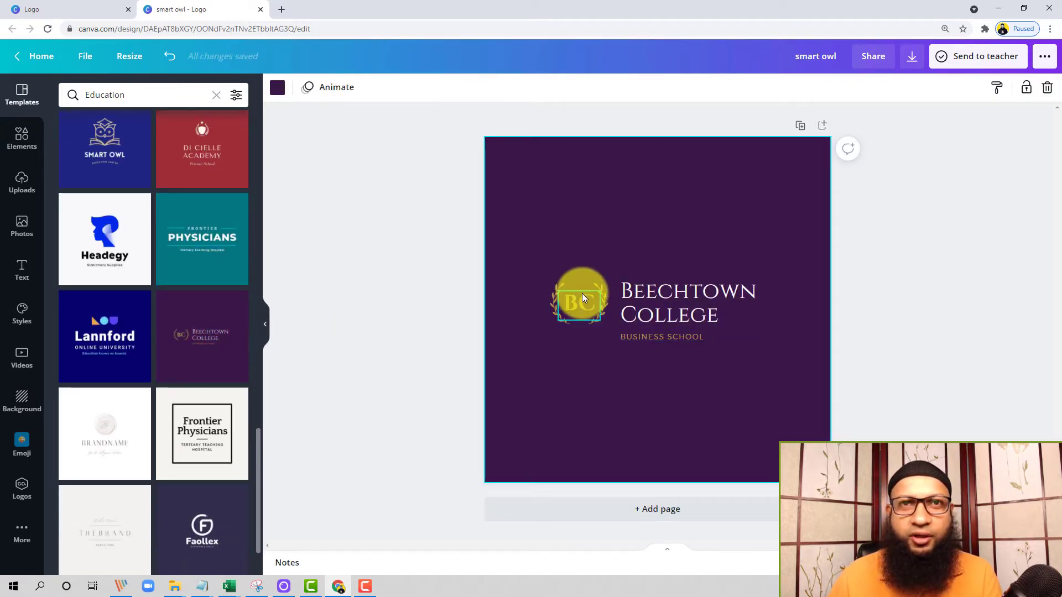
click(579, 299)
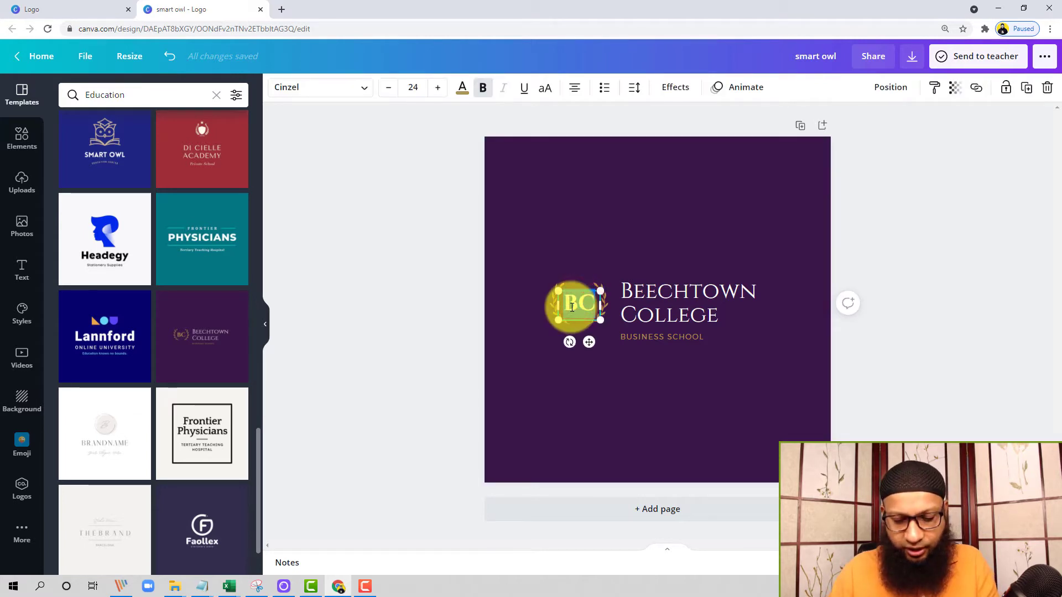
text(AD)
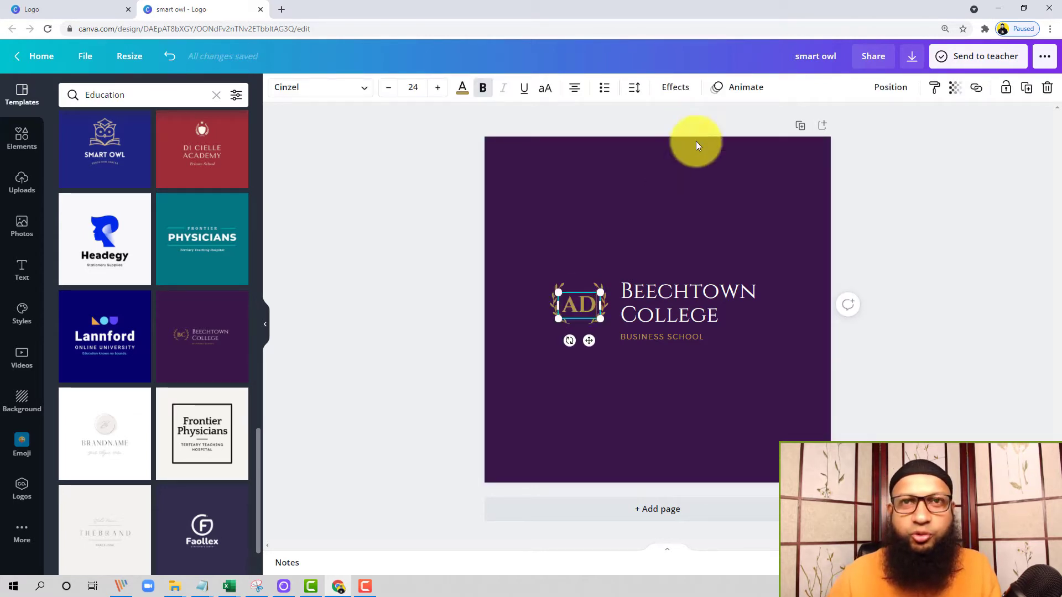
click(678, 226)
Step: Replace the word "Beechtown" in the college name with "Dhaka"
click(708, 306)
double_click(694, 303)
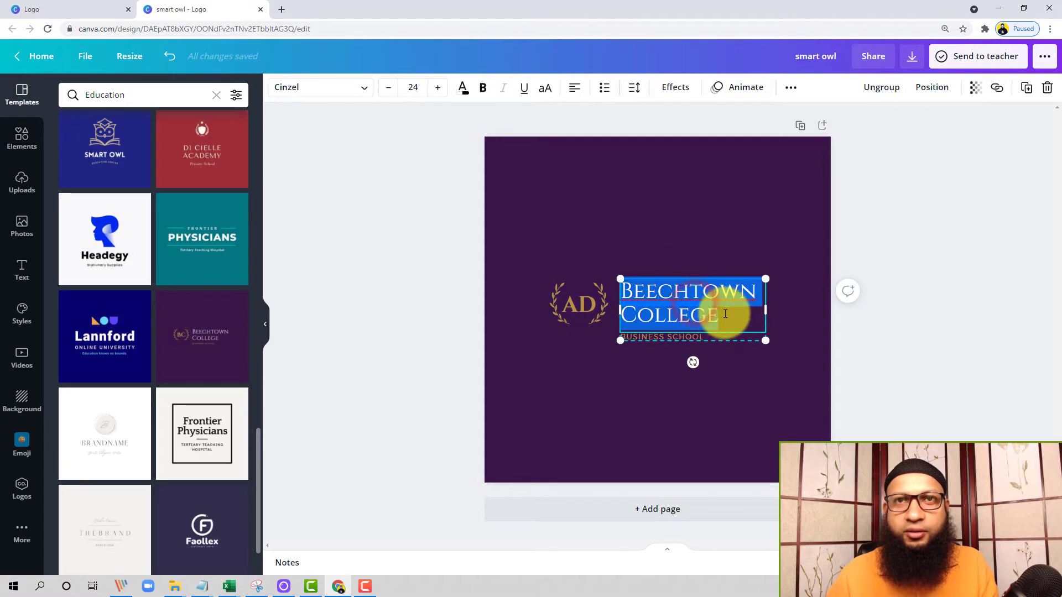
click(723, 319)
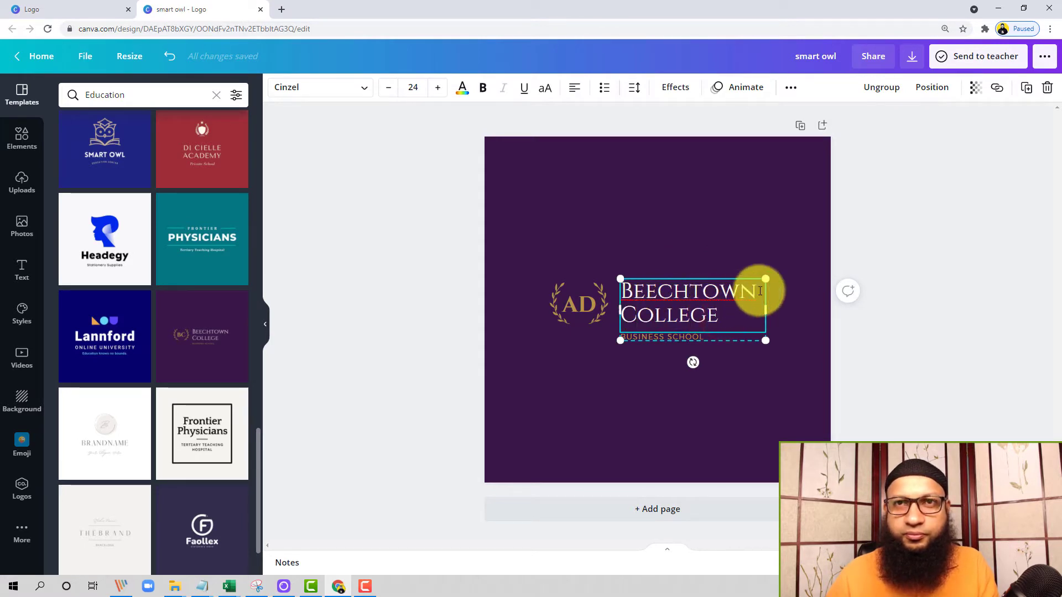
drag(760, 291, 624, 286)
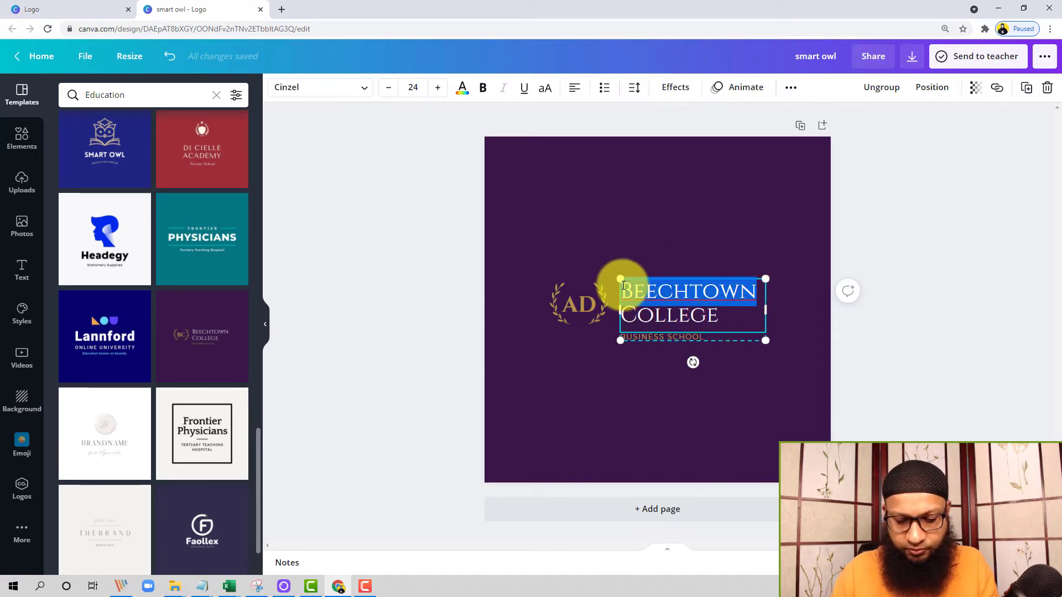
text(Dhaka)
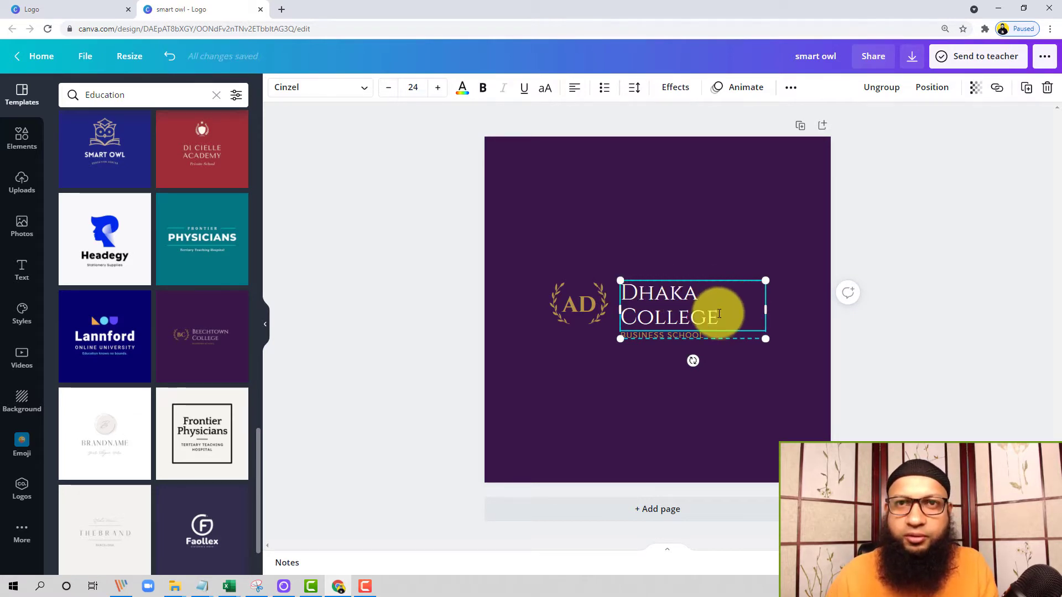
Step: Change the college name to "Chottogram university" and widen its text box so each word fits on one line
drag(719, 312, 613, 295)
text(Cho)
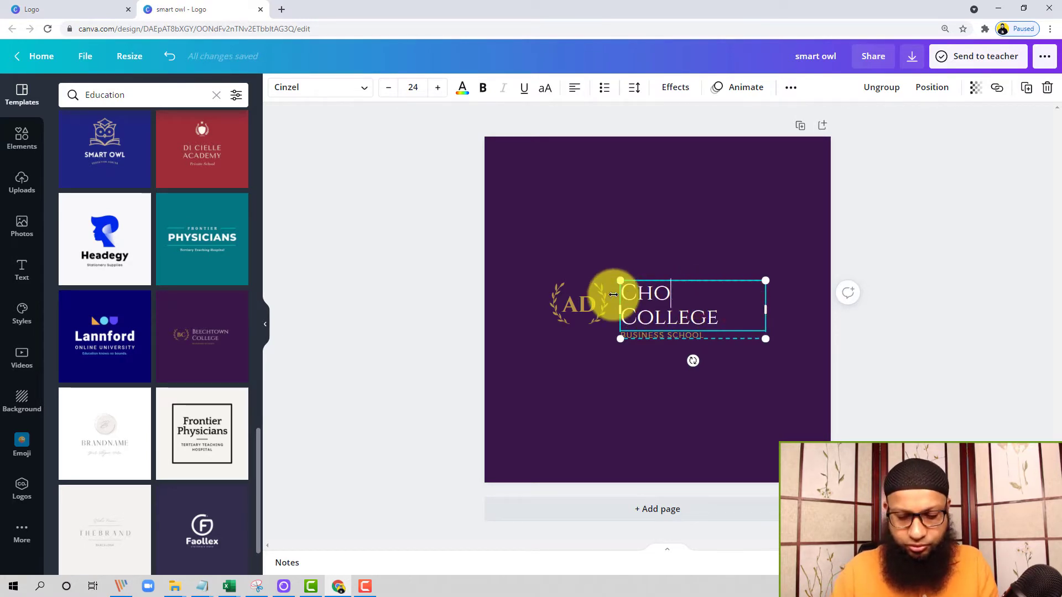
text(ttogram)
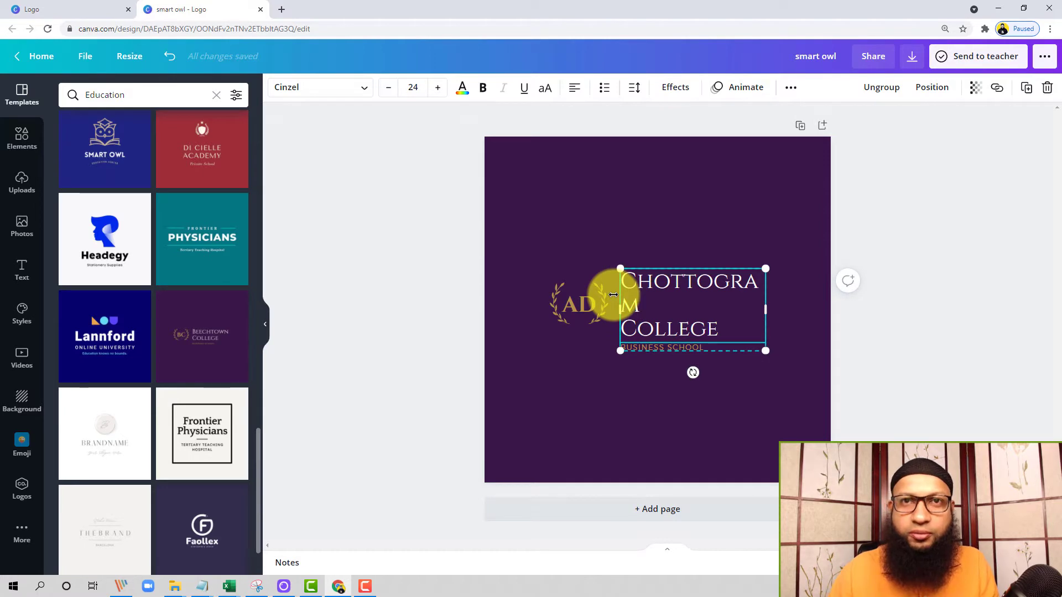
drag(730, 326, 611, 328)
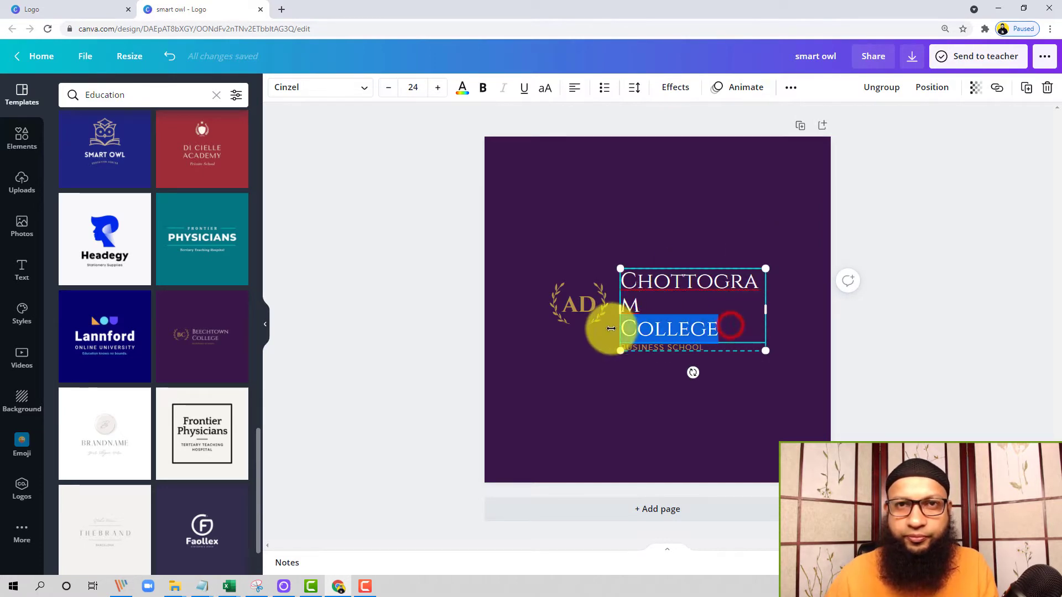
text(UNIVERSITY)
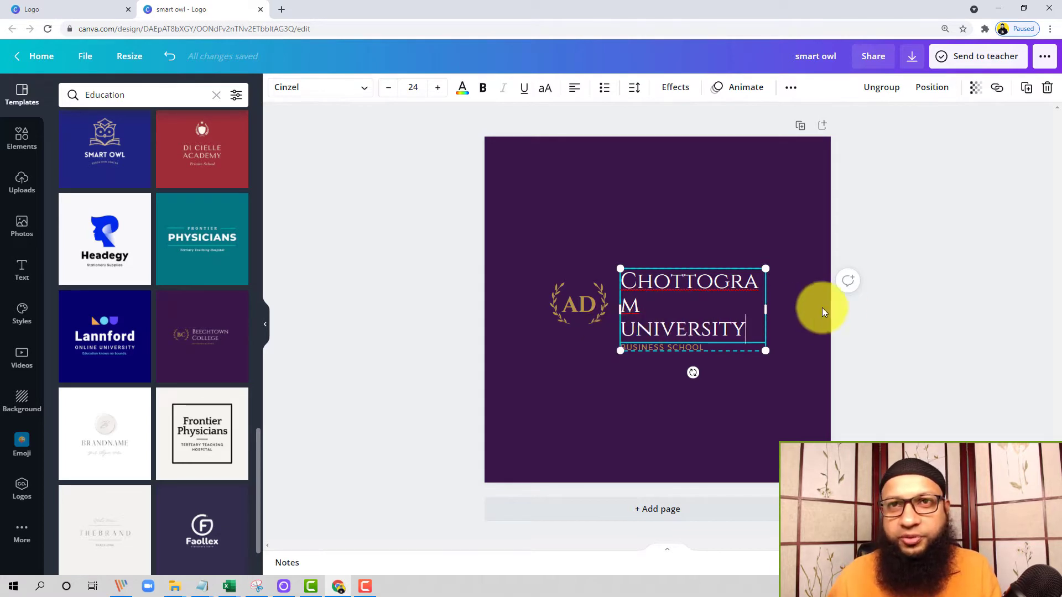
drag(765, 309, 787, 312)
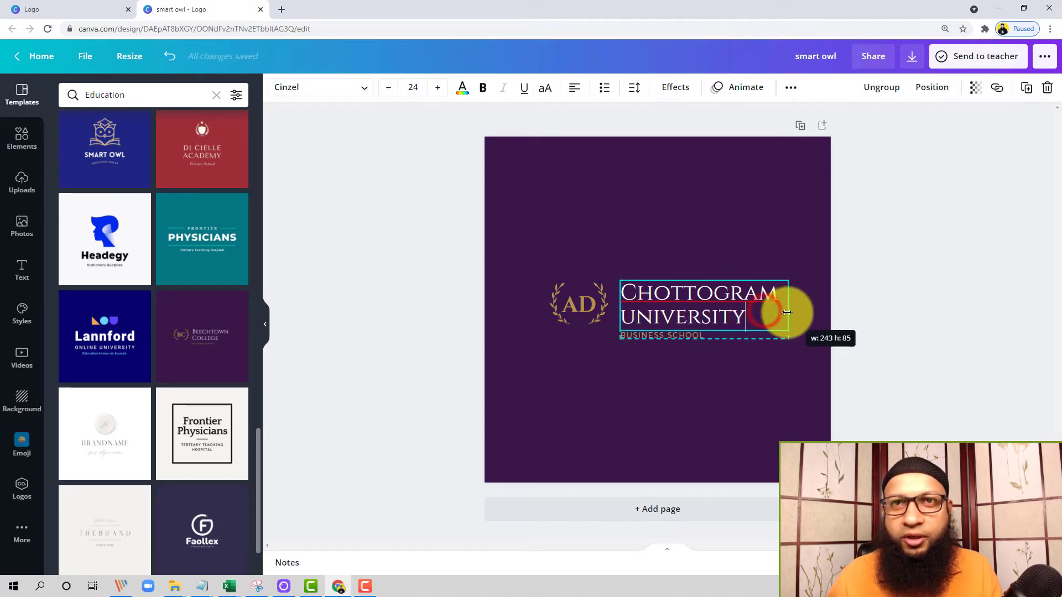
click(748, 360)
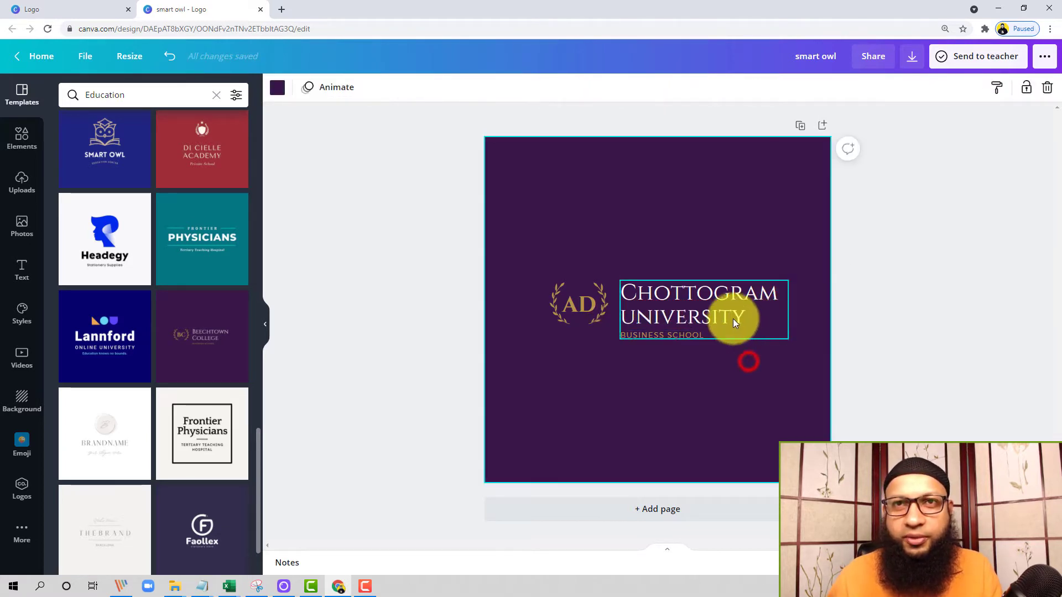
double_click(680, 333)
drag(712, 334, 613, 334)
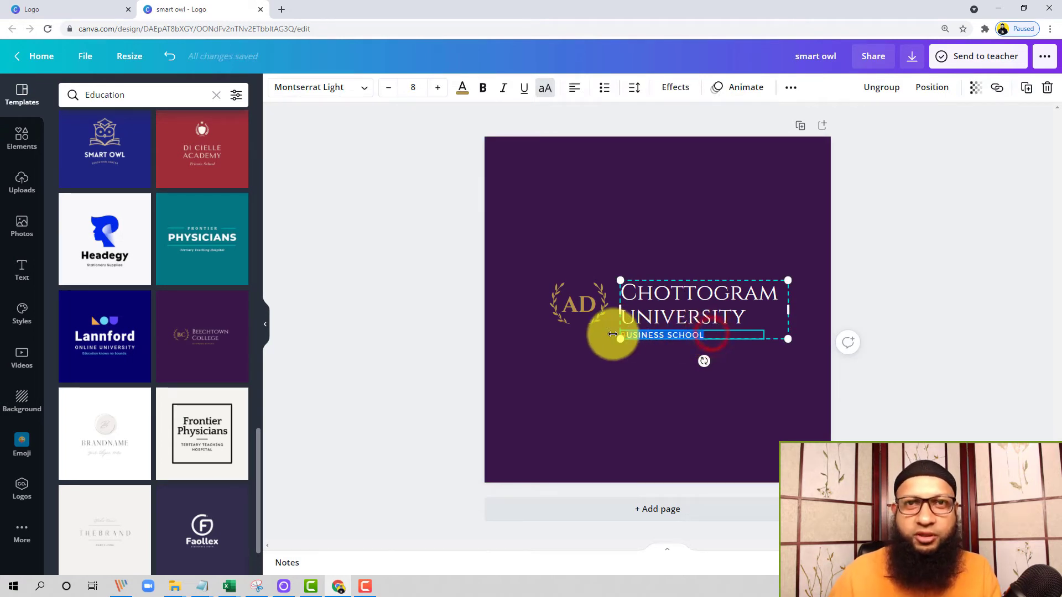
click(622, 231)
Step: Change the initials inside the laurel wreath to "CU"
click(598, 297)
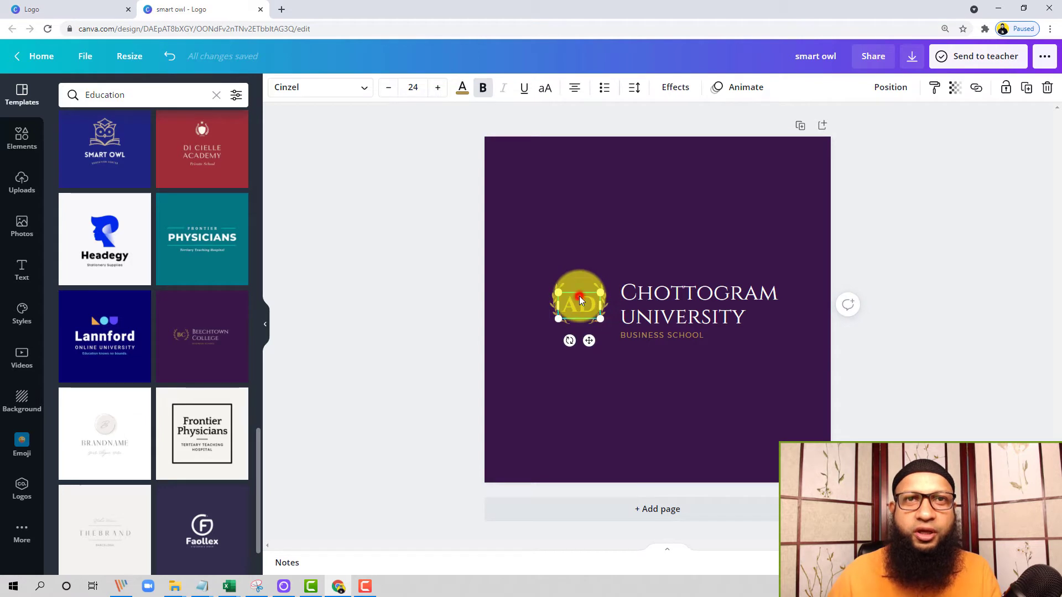
double_click(581, 300)
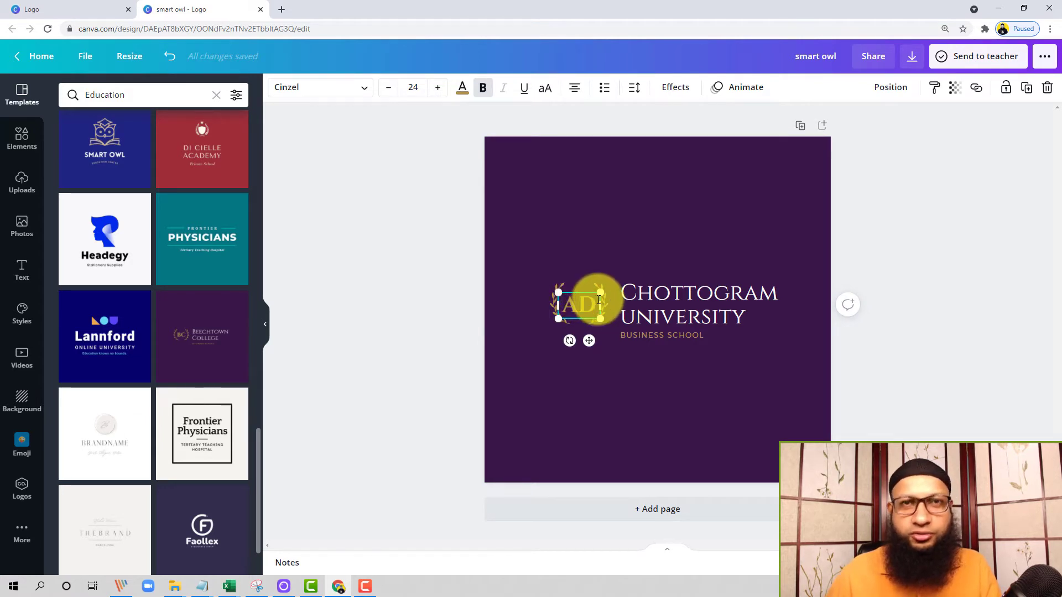
text(C)
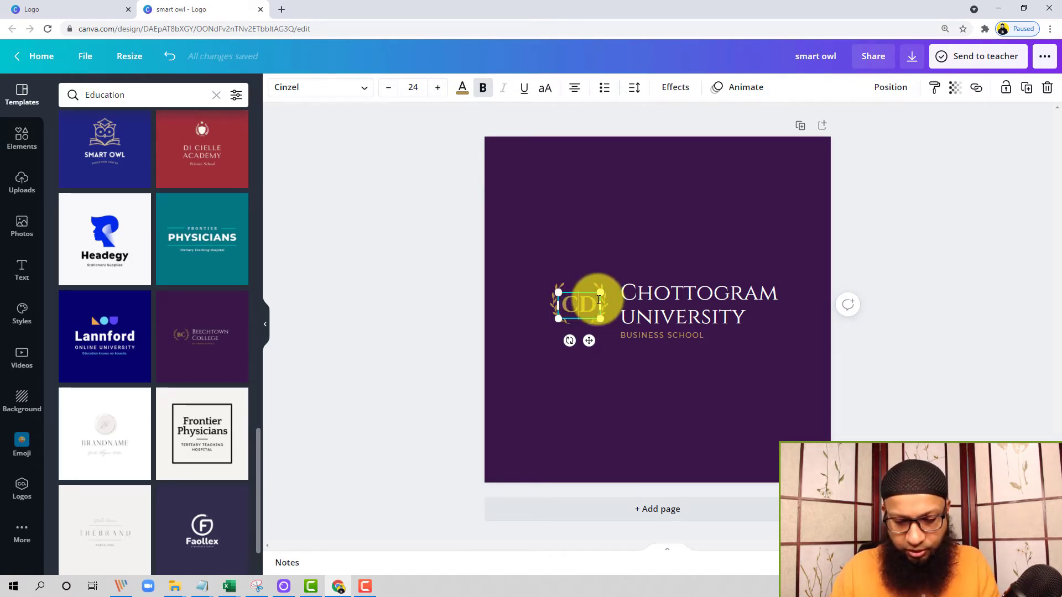
text(U)
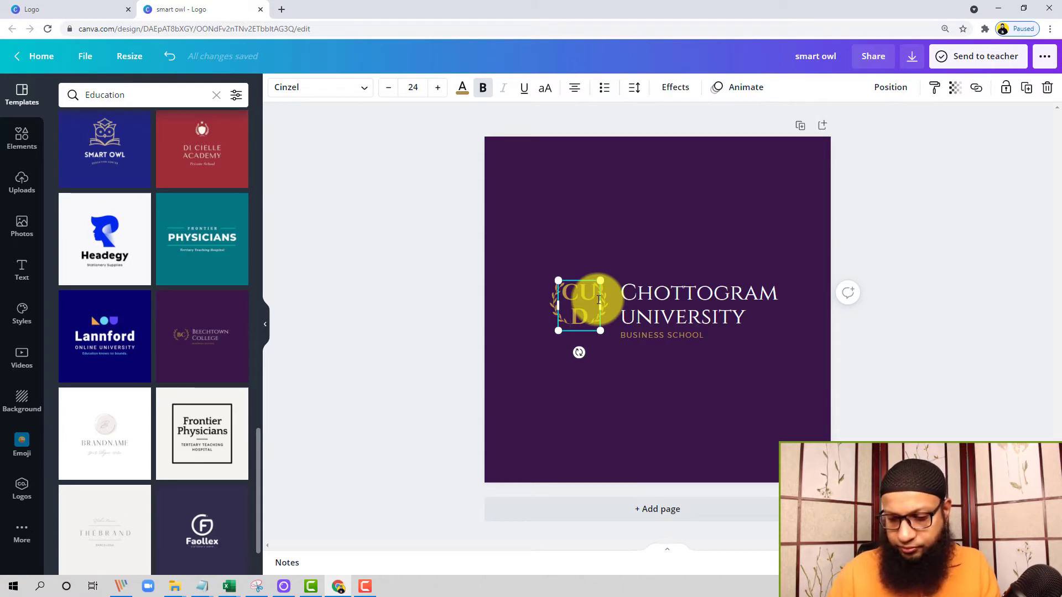
key(Delete)
click(606, 209)
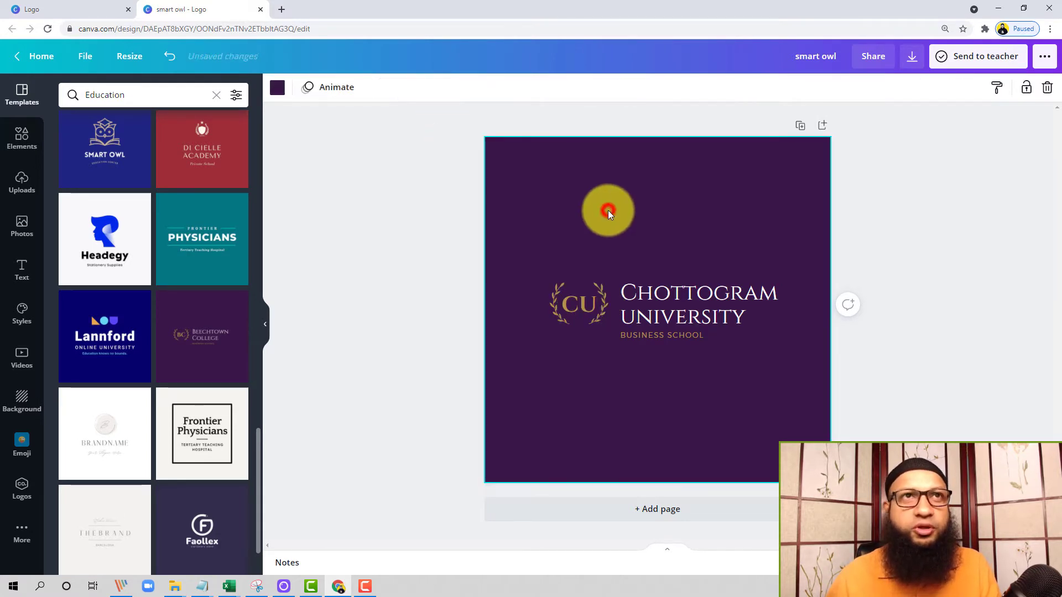
Step: Recolour the page background dark red and the "CU" initials light yellow-green
click(276, 89)
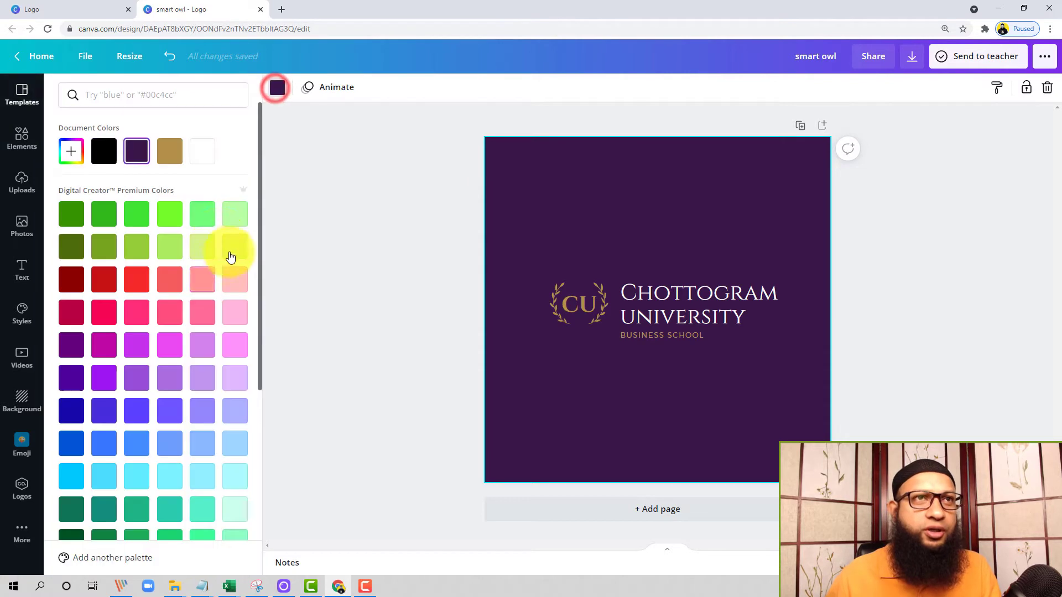
click(72, 278)
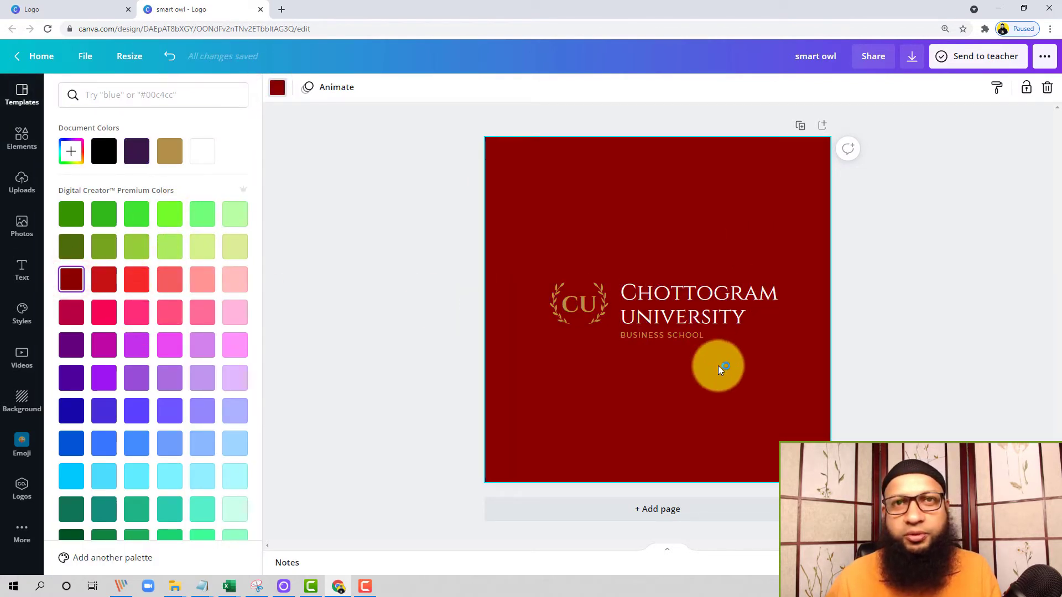
click(589, 302)
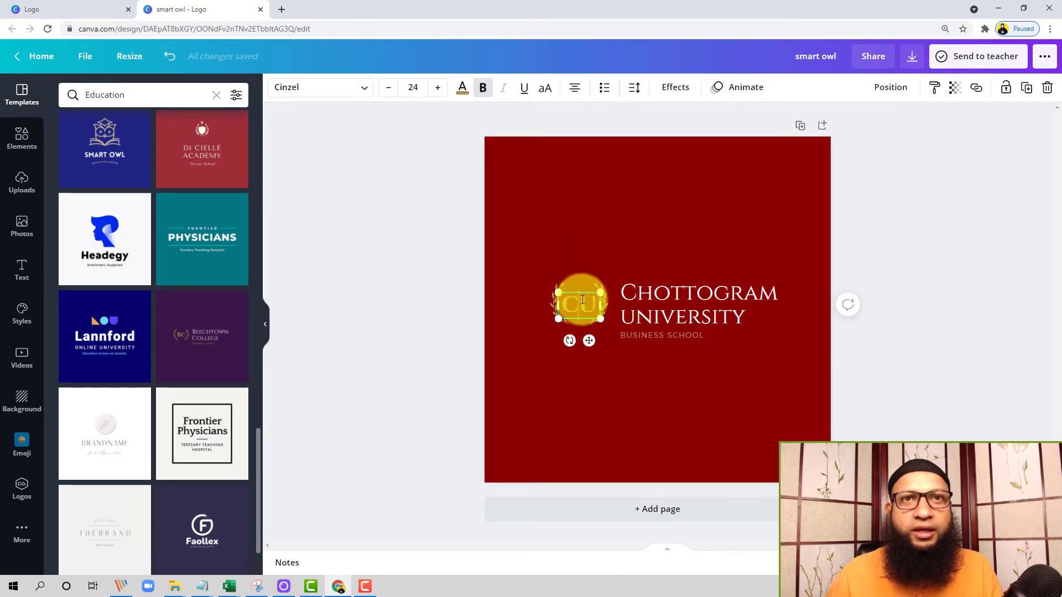
click(463, 87)
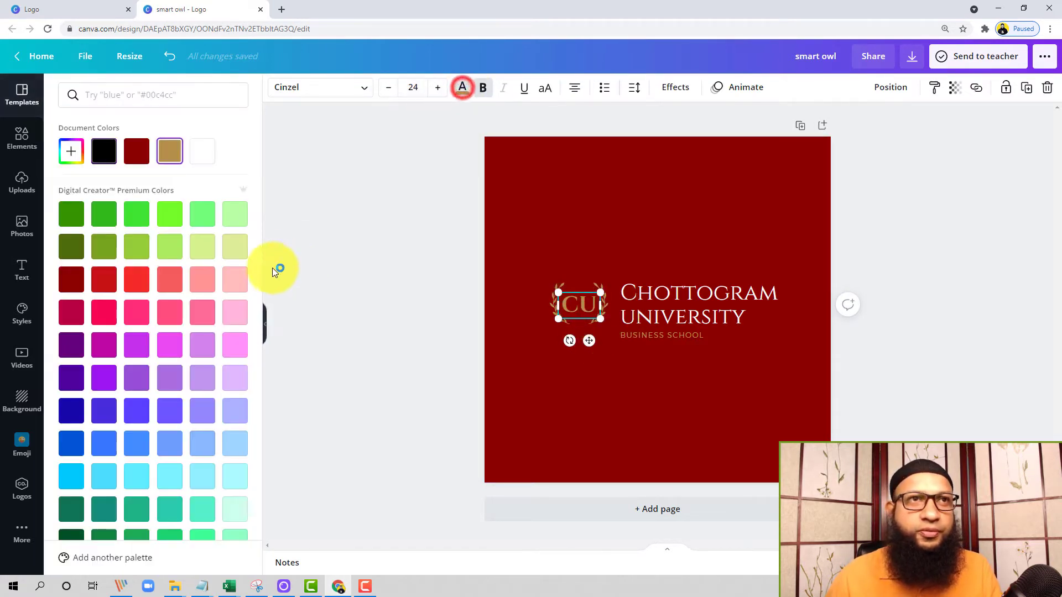
click(200, 246)
click(632, 244)
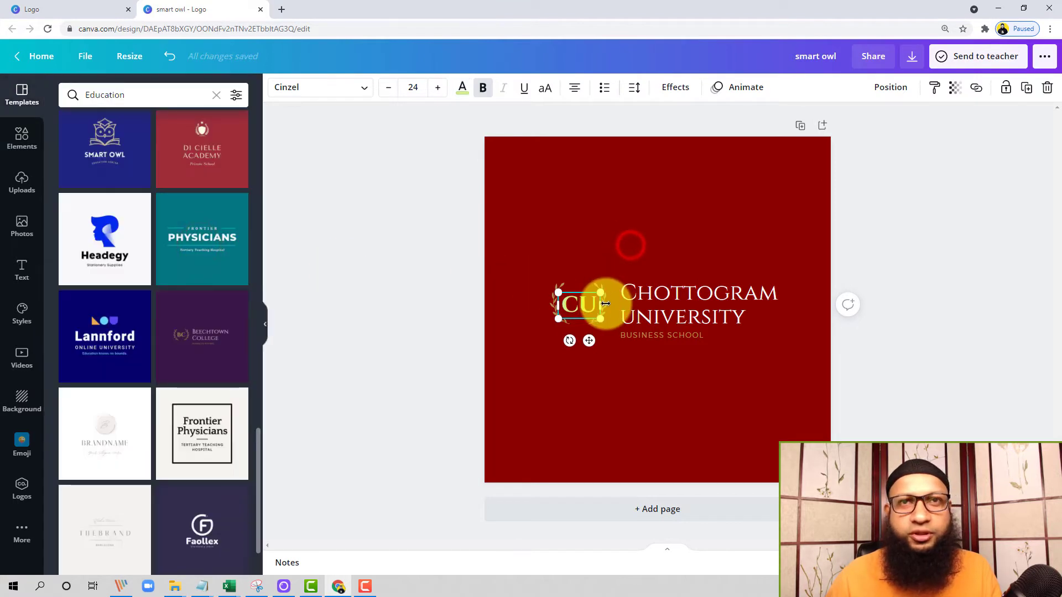
click(647, 336)
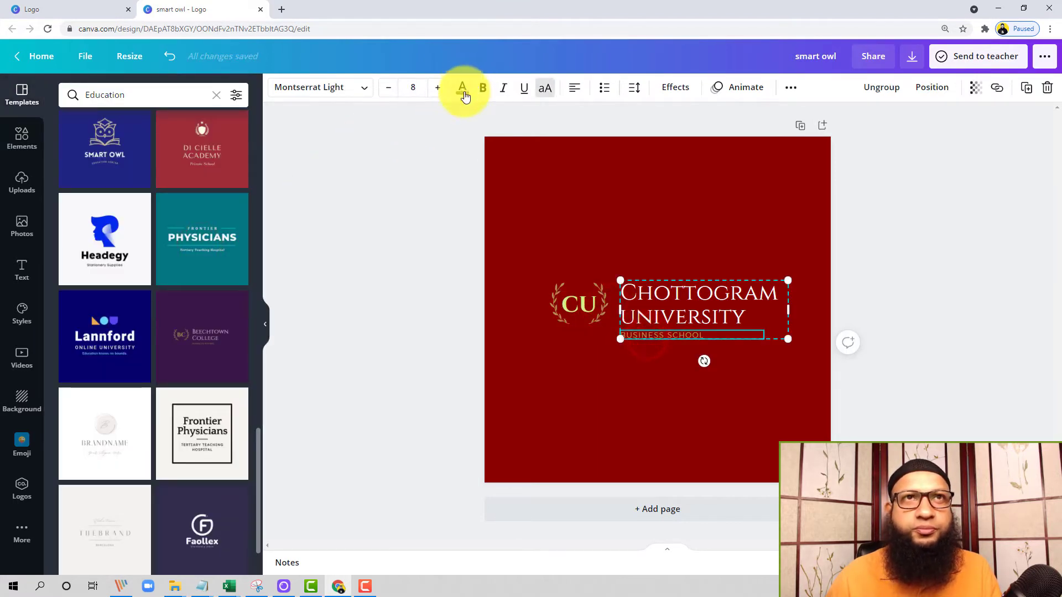
click(636, 208)
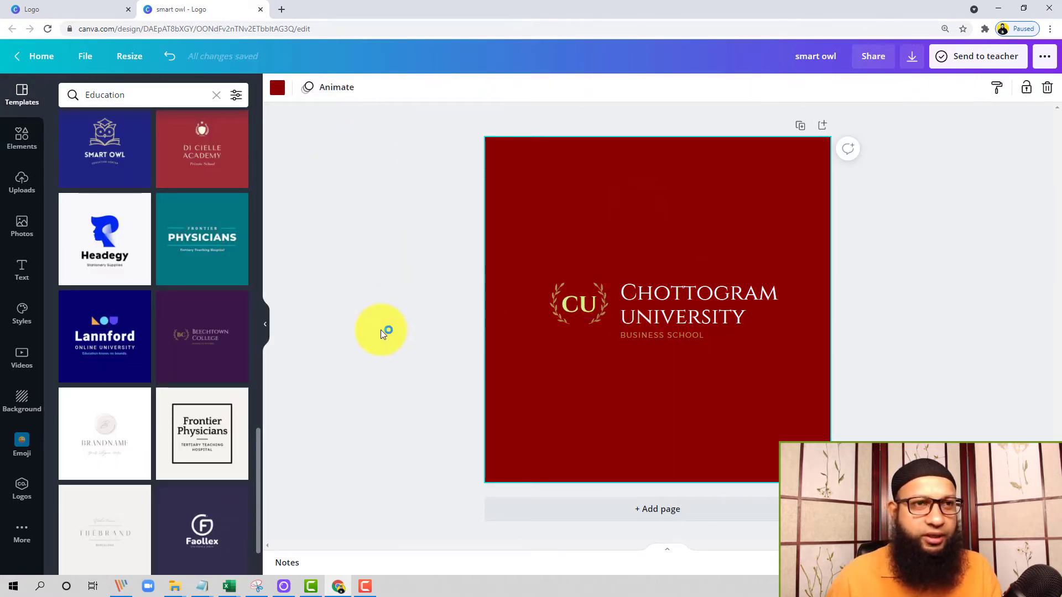
Step: Apply the dark purple Faollex education template to the page and select its circular "F" graphic
scroll(183, 371, down, 3)
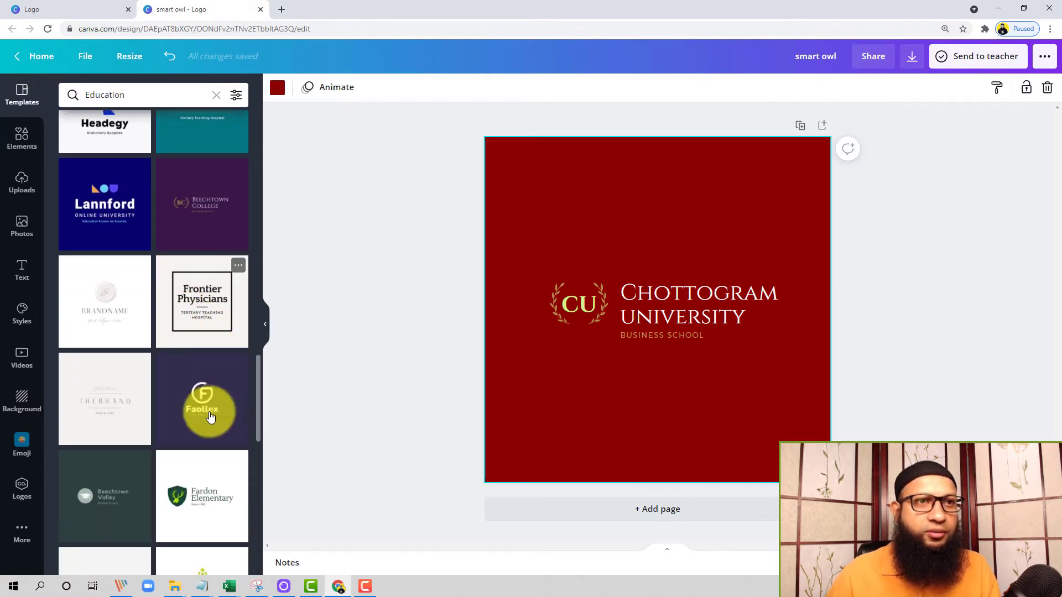
scroll(210, 416, down, 2)
click(216, 330)
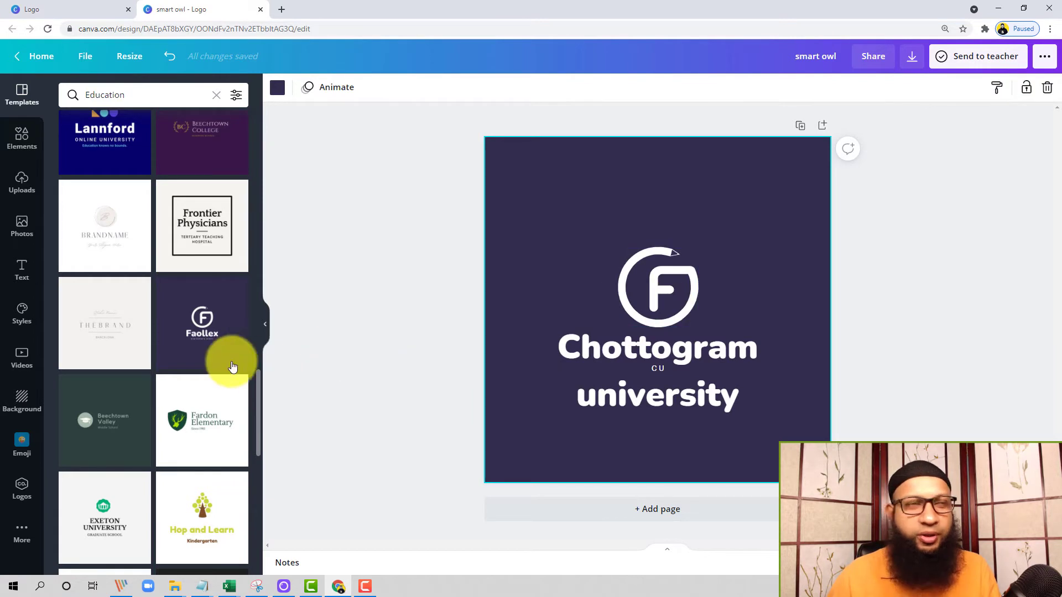
scroll(199, 360, down, 2)
click(675, 283)
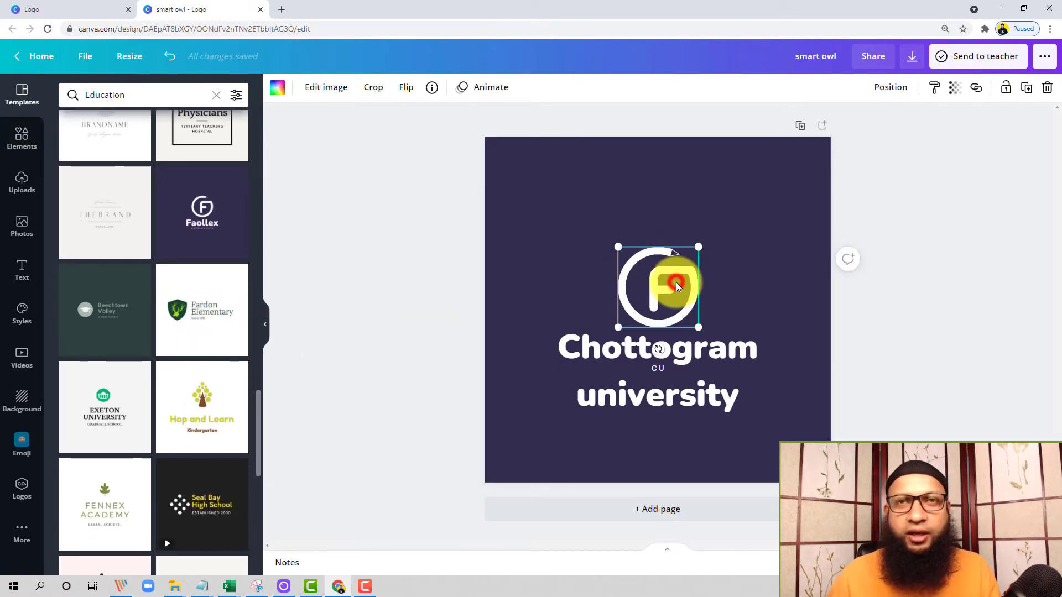
Step: Apply the blue Curtin Sunview education template to the page
scroll(150, 326, down, 5)
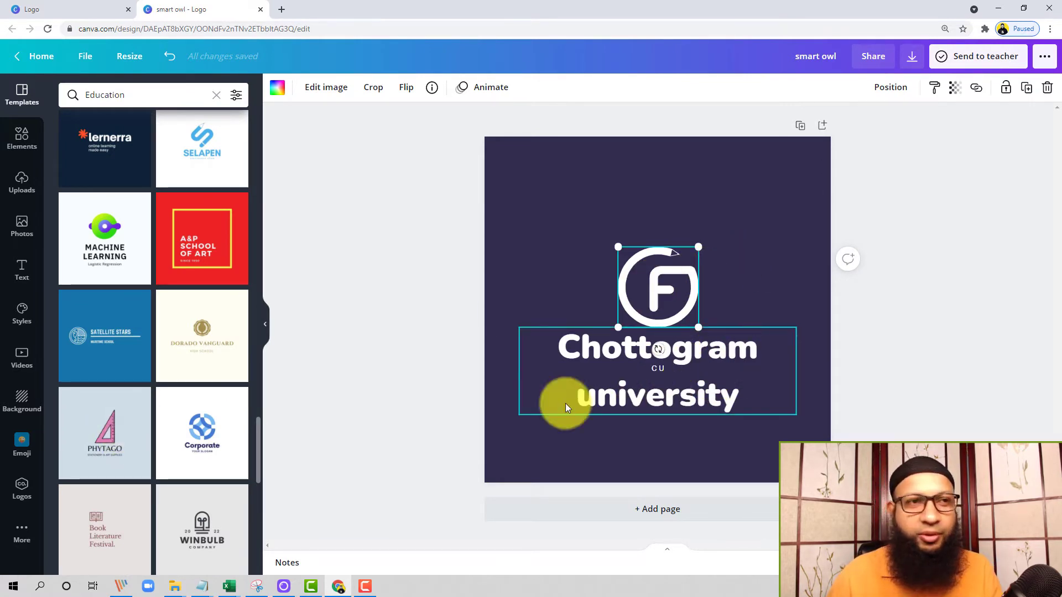
scroll(155, 365, down, 5)
click(103, 430)
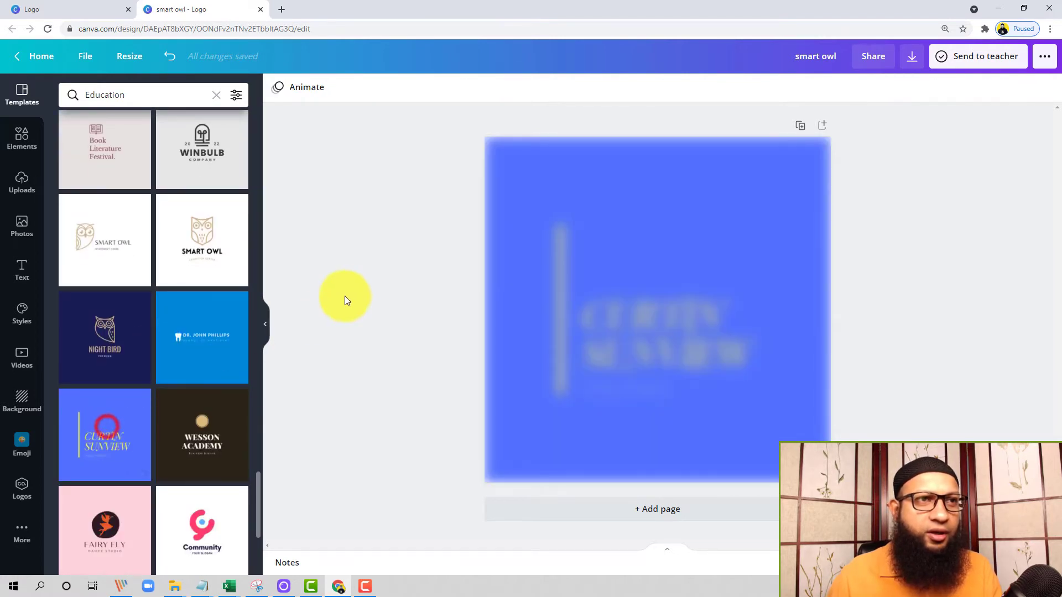
click(634, 286)
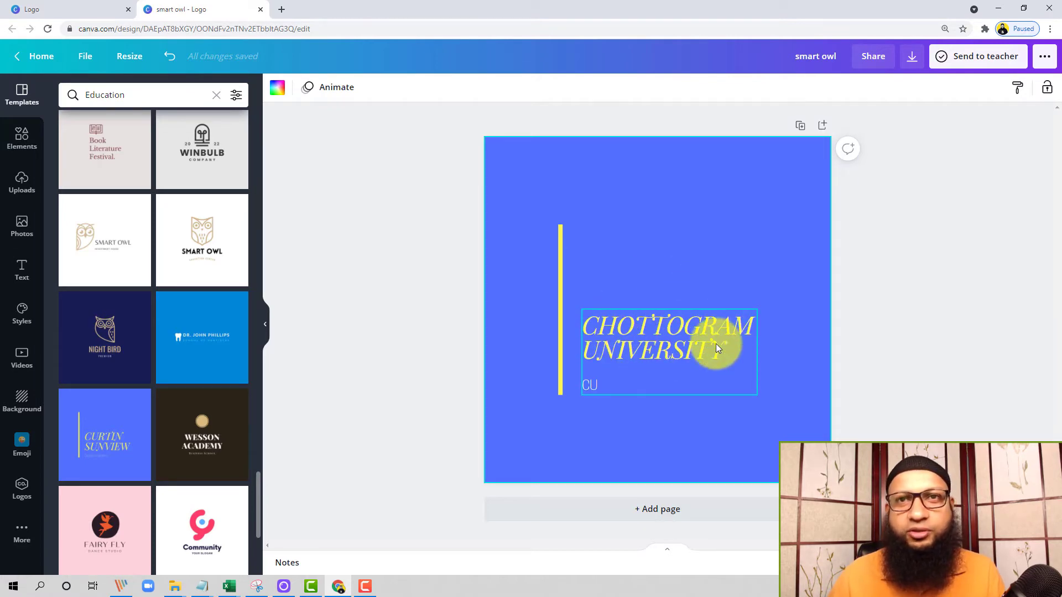
click(612, 383)
click(627, 255)
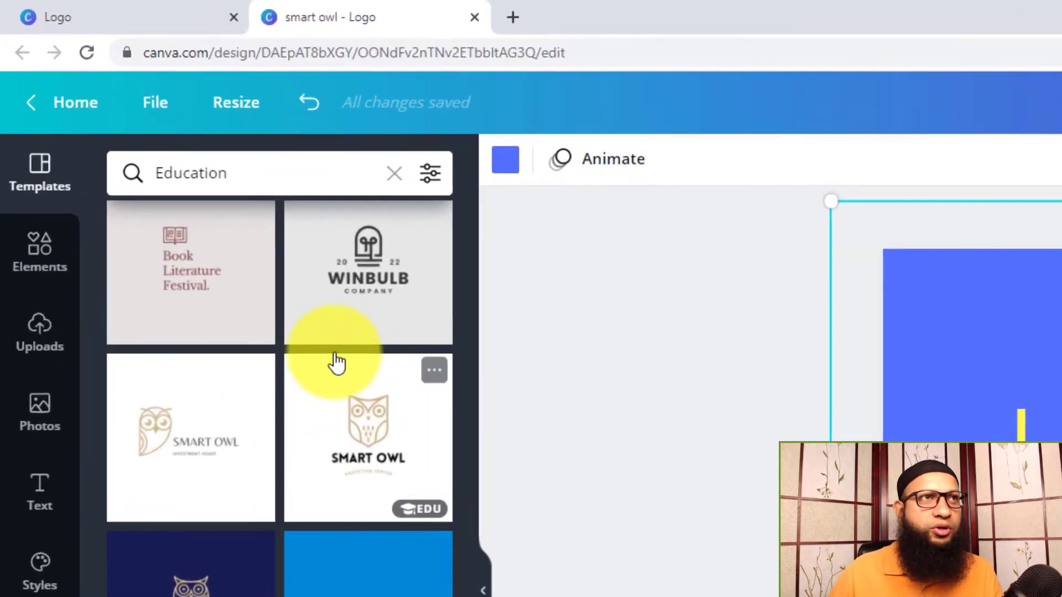
Step: Search the elements for "University" and place the graduation cap graphic directly above the university name
click(40, 252)
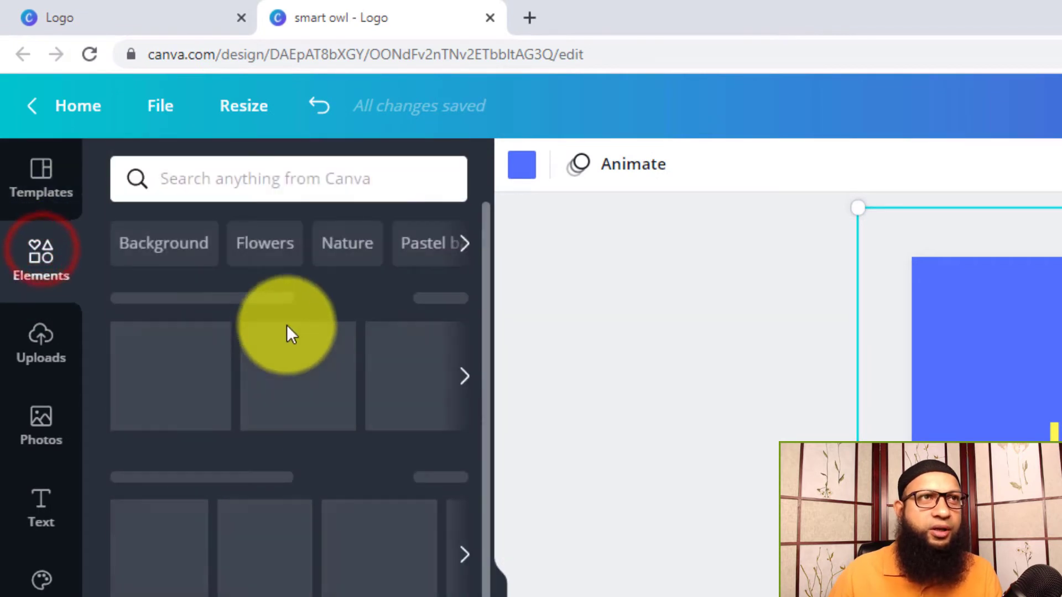
click(250, 176)
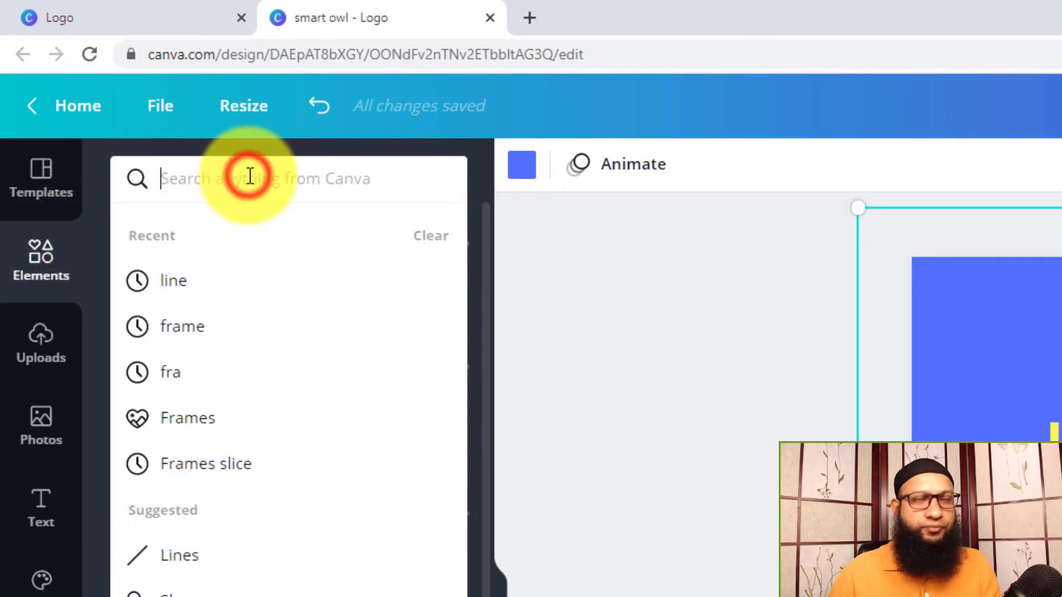
text(Univ)
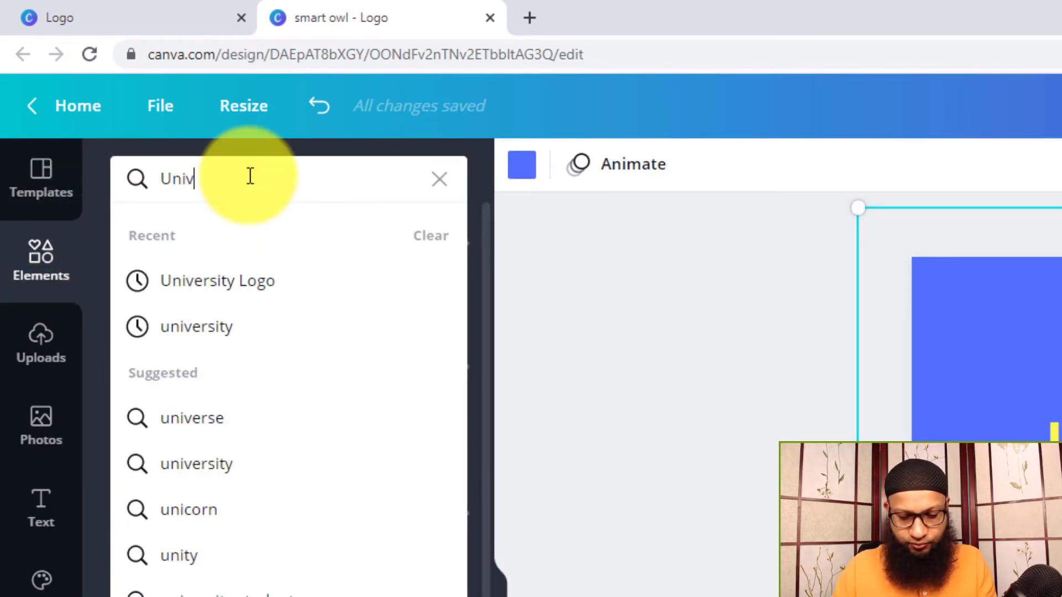
text(eri)
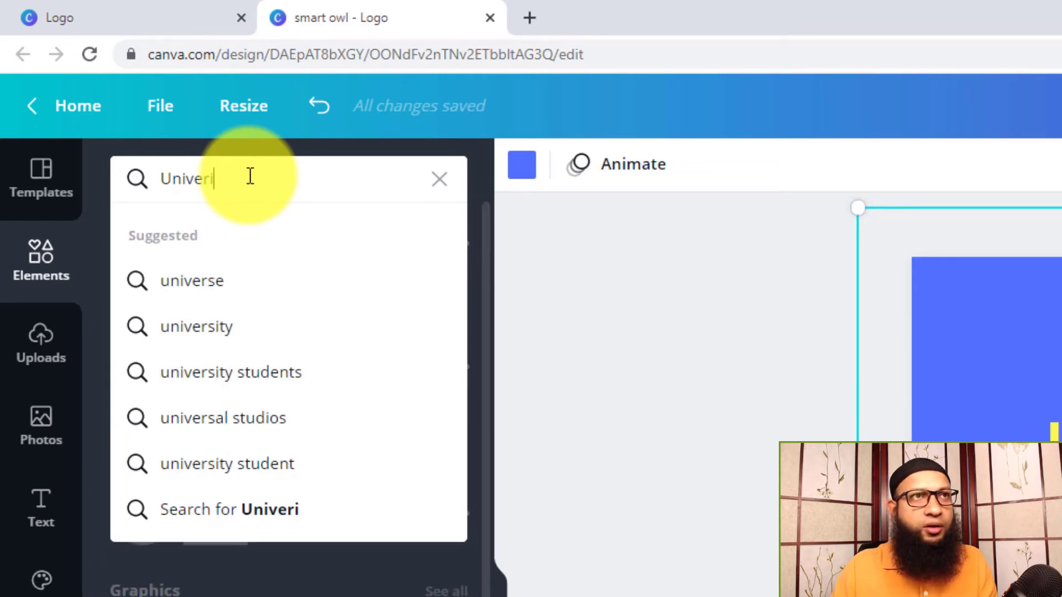
key(BackSpace)
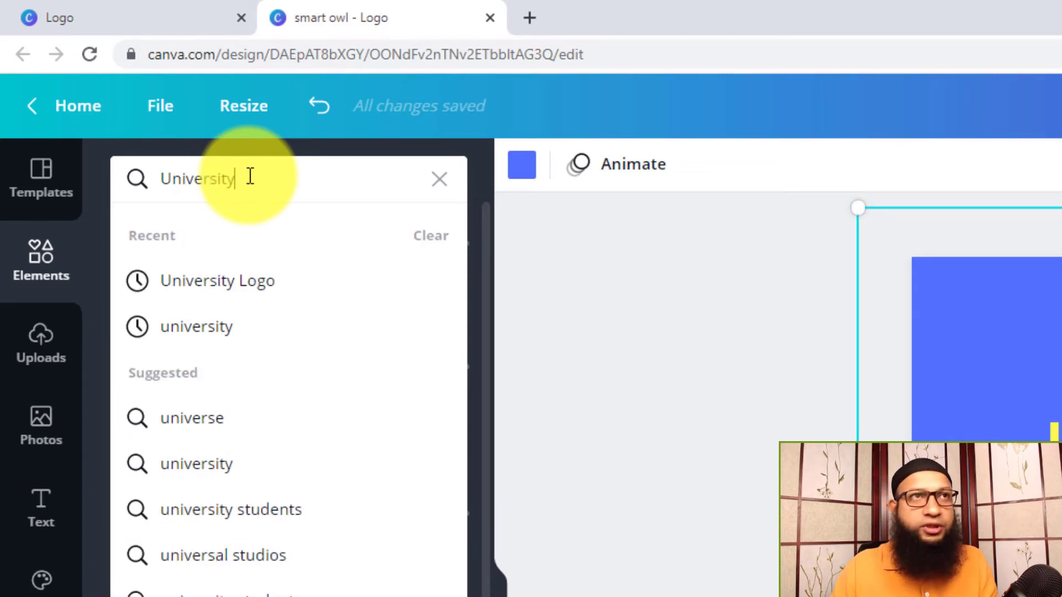
key(Return)
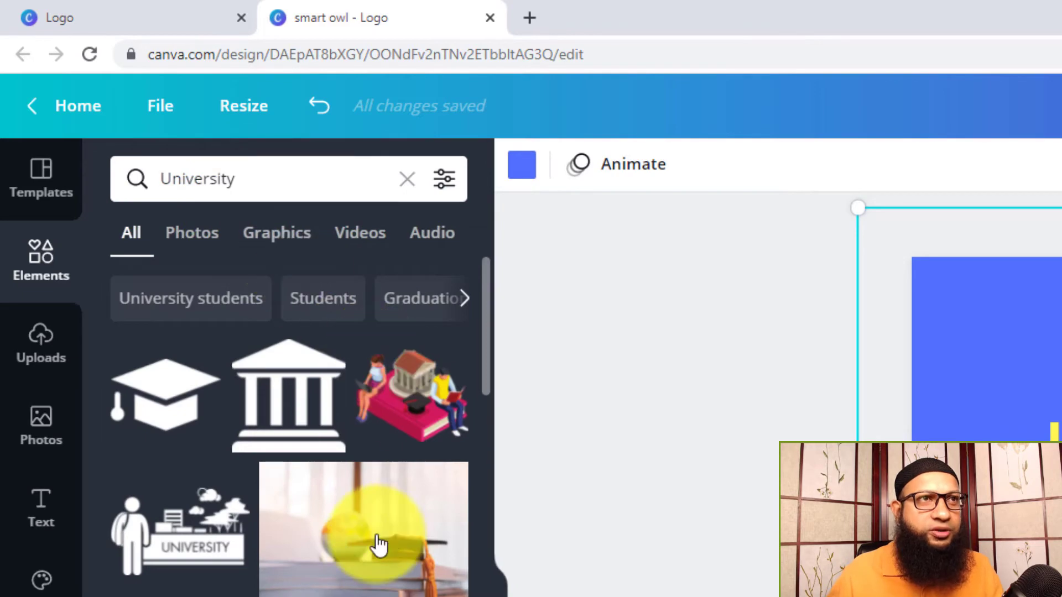
scroll(376, 535, down, 1)
scroll(166, 363, up, 1)
click(168, 374)
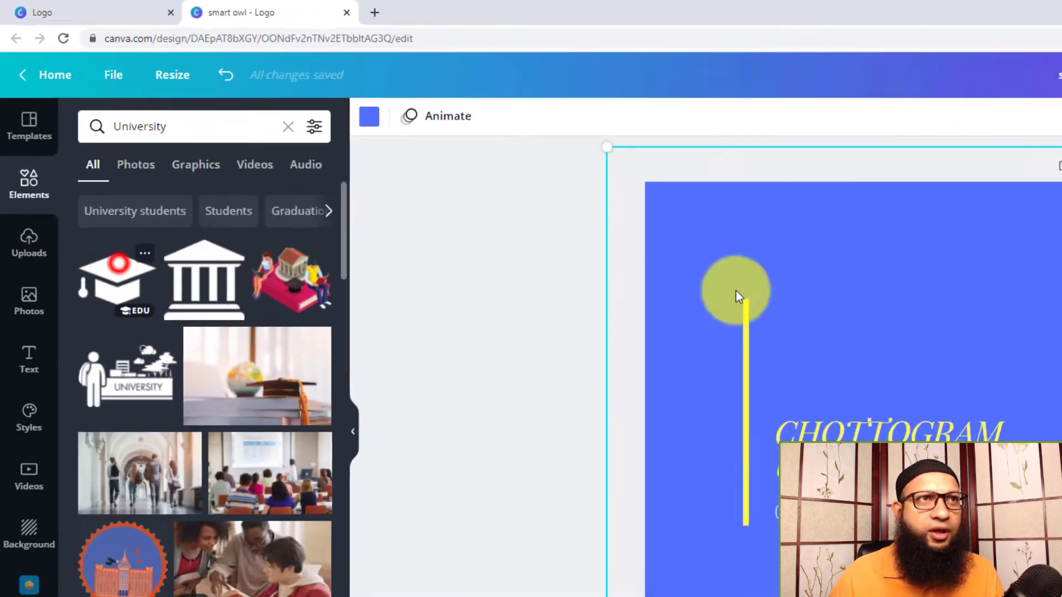
drag(871, 374, 880, 317)
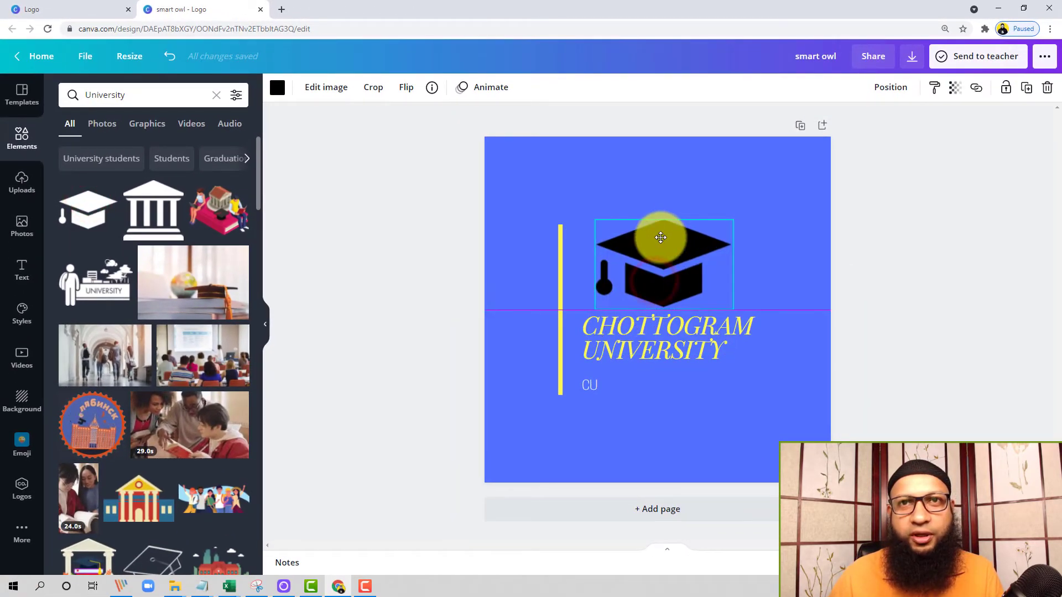
Step: Recolour the graduation cap and the university name dark red
click(277, 89)
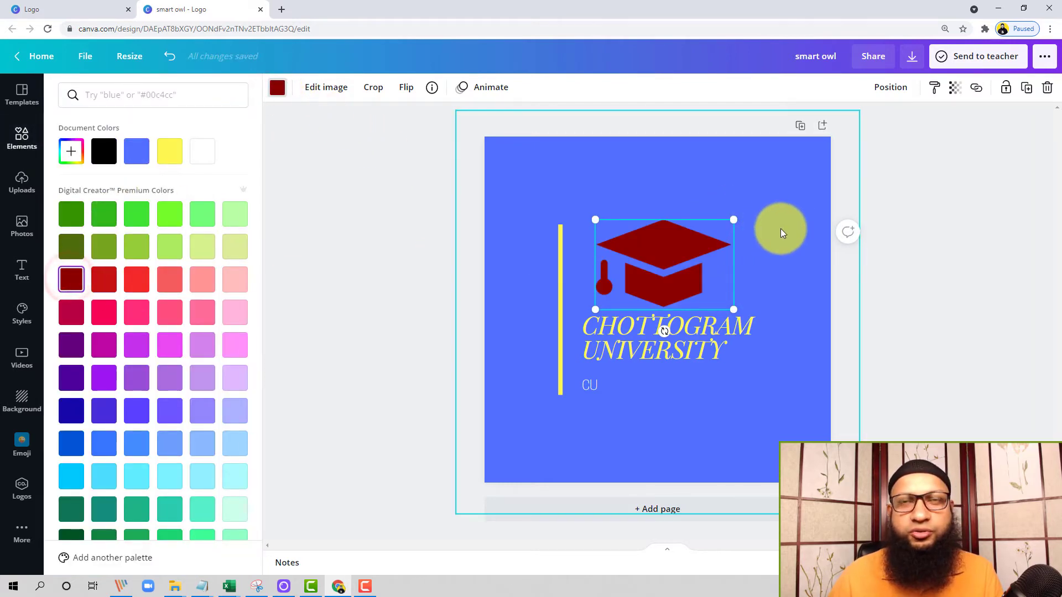
click(781, 228)
click(718, 338)
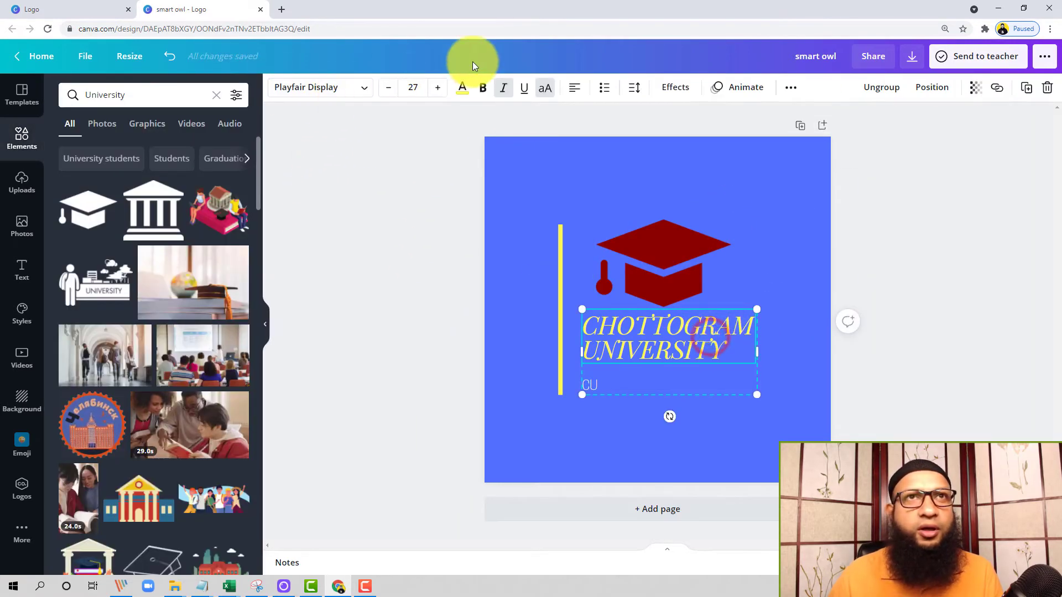
click(462, 88)
click(137, 151)
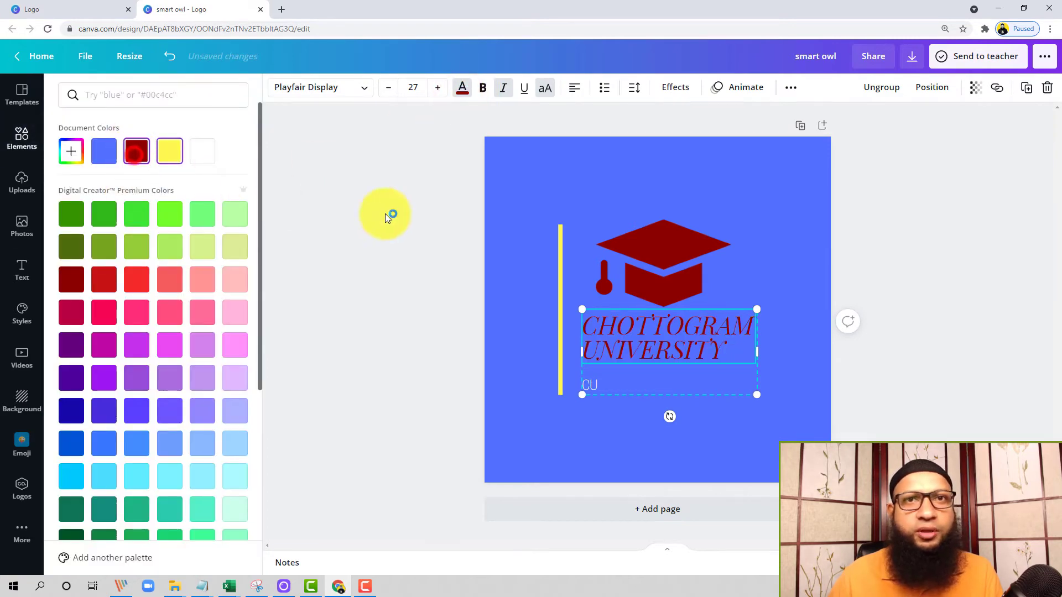
click(607, 386)
click(747, 246)
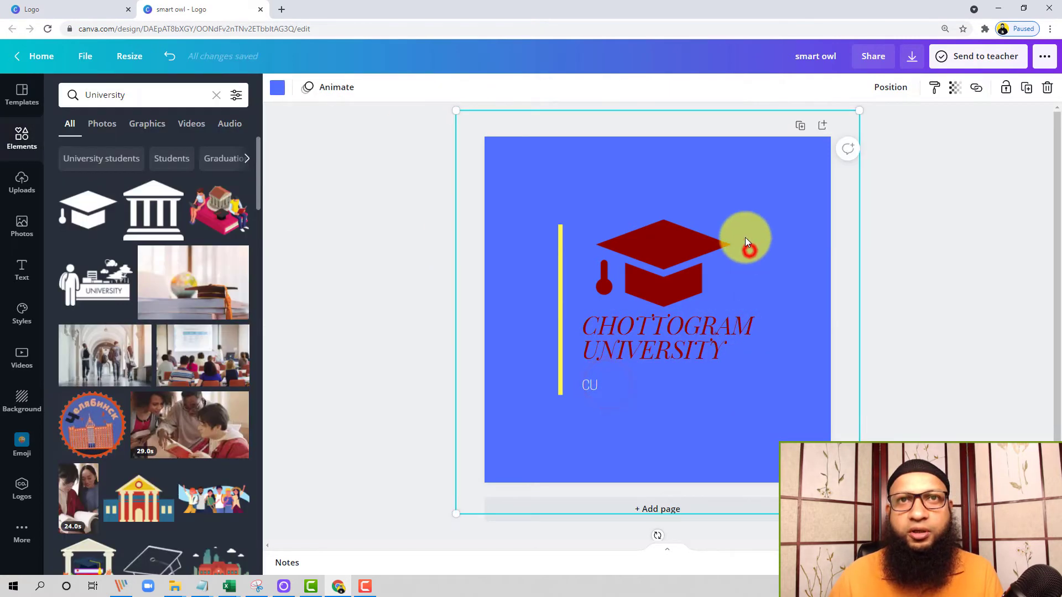
click(969, 252)
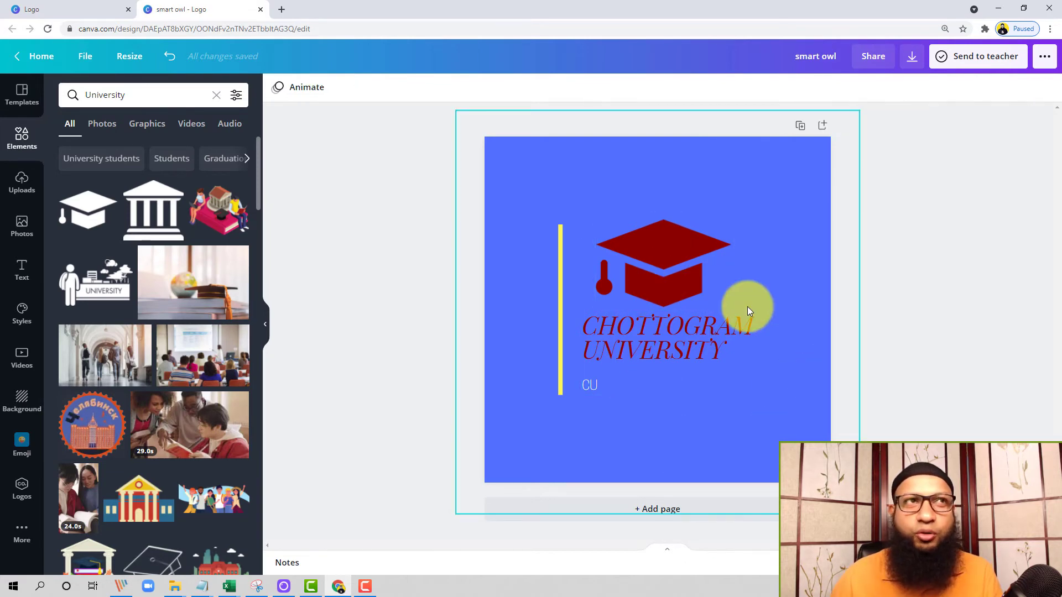